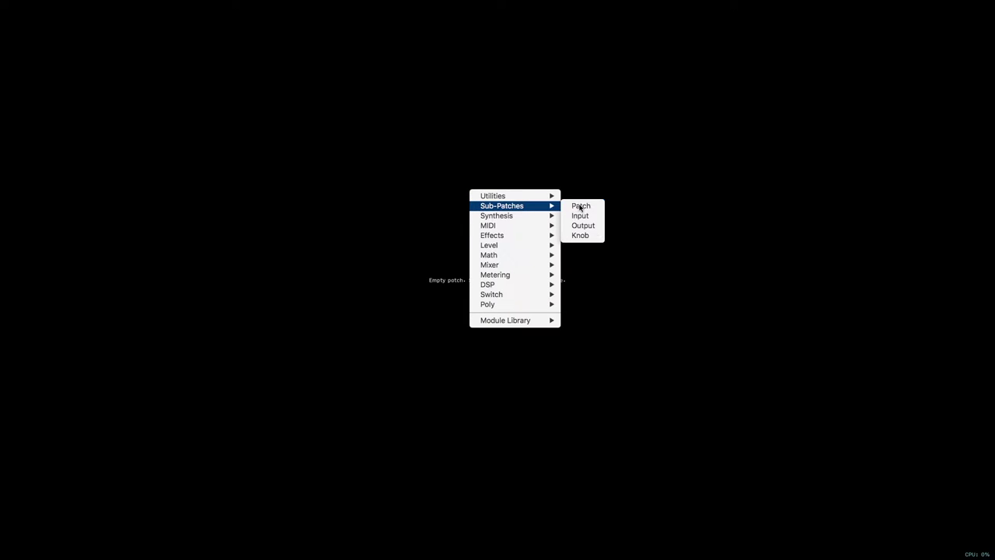
Add a sub-patch node to the empty patch.
{"action": "left_click", "coordinate": [578, 206]}
{"action": "right_click", "coordinate": [493, 192]}
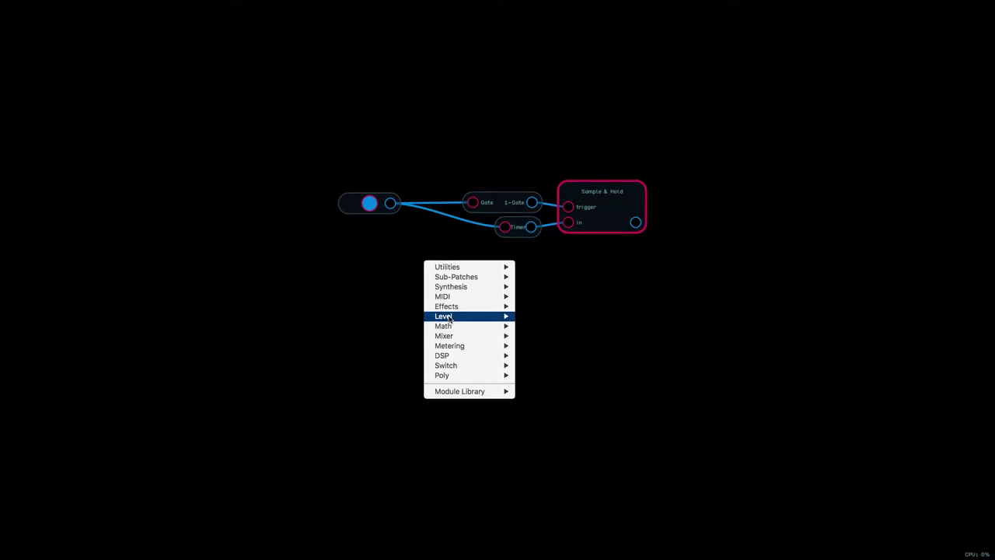
Insert a math Add node between the trigger button and the Gate and Timer nodes, and move the button beside it.
{"action": "mouse_move", "coordinate": [467, 326]}
{"action": "left_click", "coordinate": [533, 340]}
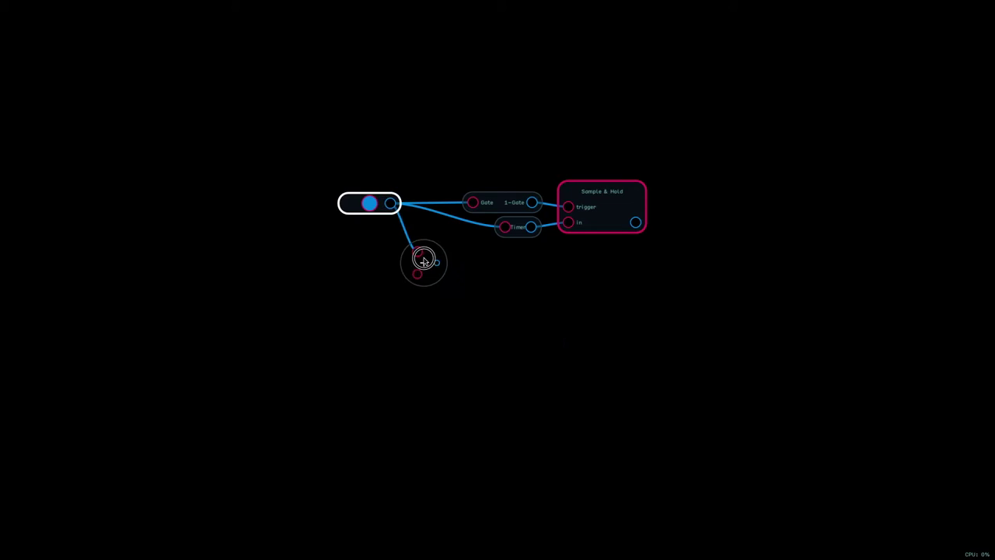
{"action": "left_click_drag", "start_coordinate": [393, 205], "coordinate": [473, 202]}
{"action": "left_click_drag", "start_coordinate": [437, 263], "coordinate": [504, 234]}
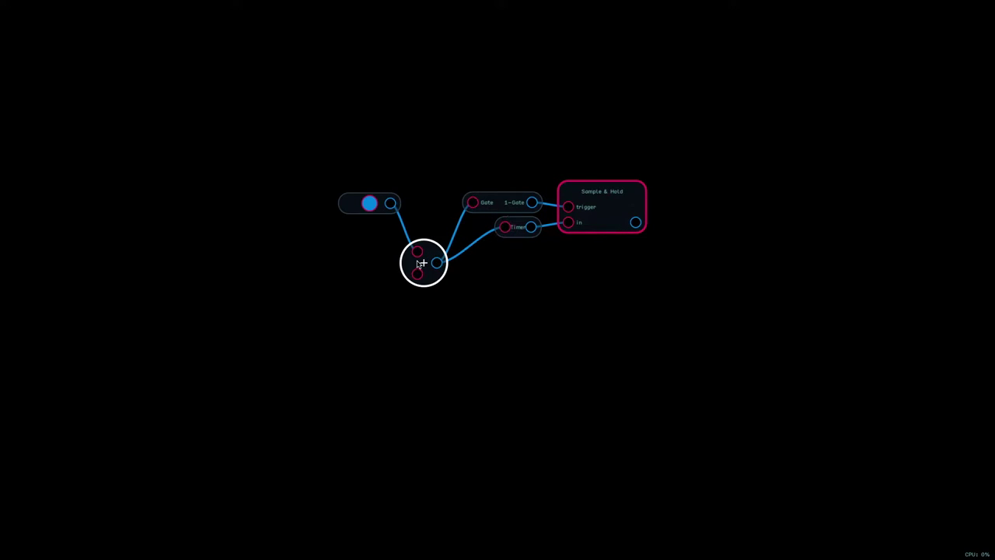
{"action": "left_click_drag", "start_coordinate": [368, 205], "coordinate": [363, 245]}
Add a sub-patch Input node and connect it to the Add node's second input.
{"action": "right_click", "coordinate": [334, 295]}
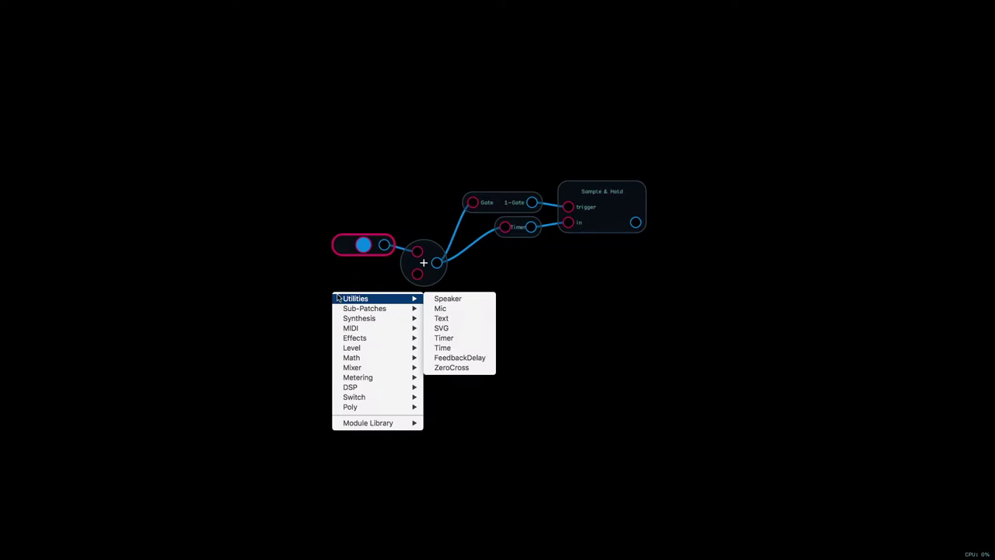
{"action": "mouse_move", "coordinate": [357, 311]}
{"action": "left_click", "coordinate": [699, 277]}
{"action": "scroll", "coordinate": [394, 324], "scroll_direction": "up", "scroll_amount": 3}
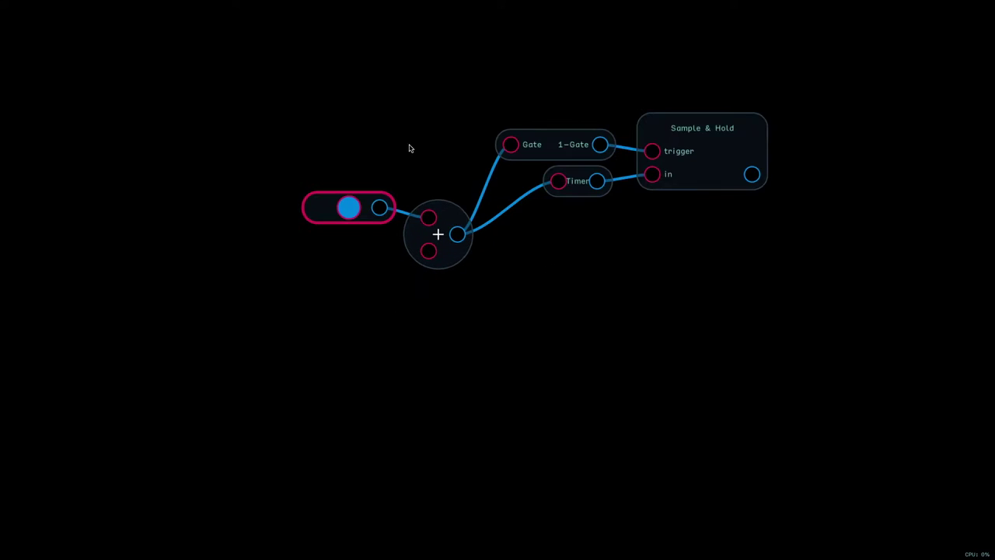
{"action": "scroll", "coordinate": [427, 137], "scroll_direction": "up", "scroll_amount": 1}
{"action": "right_click", "coordinate": [378, 300]}
{"action": "mouse_move", "coordinate": [400, 315]}
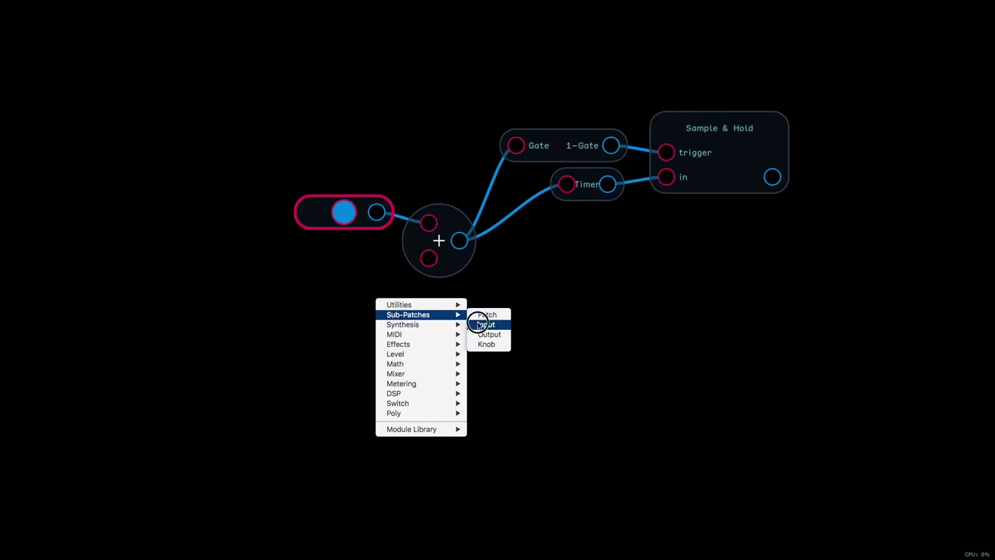
{"action": "left_click", "coordinate": [483, 324]}
{"action": "left_click_drag", "start_coordinate": [446, 293], "coordinate": [429, 258]}
Clear the Input node's name and place it next to the Add node.
{"action": "right_click", "coordinate": [358, 270]}
{"action": "left_click", "coordinate": [387, 326]}
{"action": "key", "text": "Return"}
{"action": "left_click_drag", "start_coordinate": [340, 276], "coordinate": [364, 272]}
Add a text label reading "g" beside the Input node.
{"action": "right_click", "coordinate": [365, 272]}
{"action": "mouse_move", "coordinate": [357, 276]}
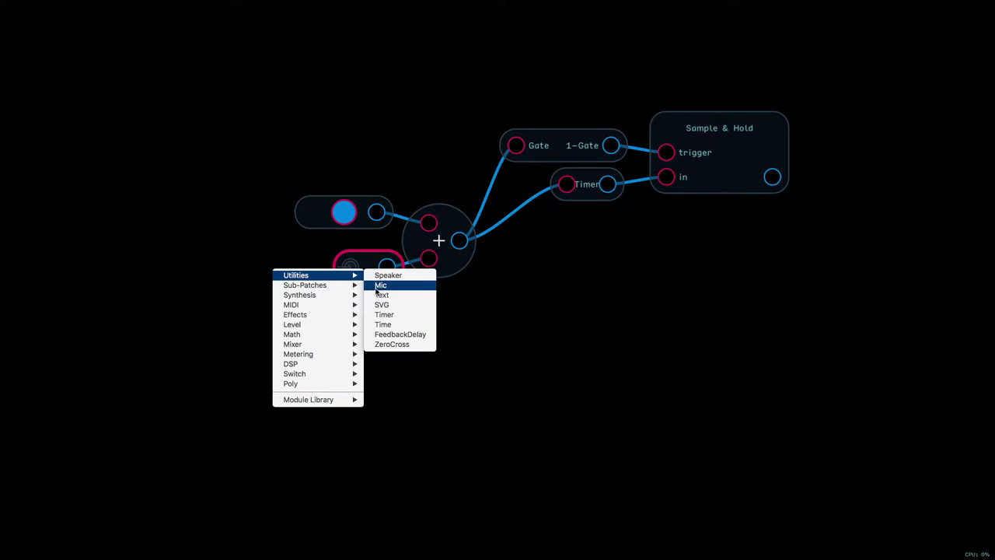
{"action": "left_click", "coordinate": [381, 304]}
{"action": "right_click", "coordinate": [279, 272]}
{"action": "right_click", "coordinate": [279, 270]}
{"action": "left_click", "coordinate": [298, 335]}
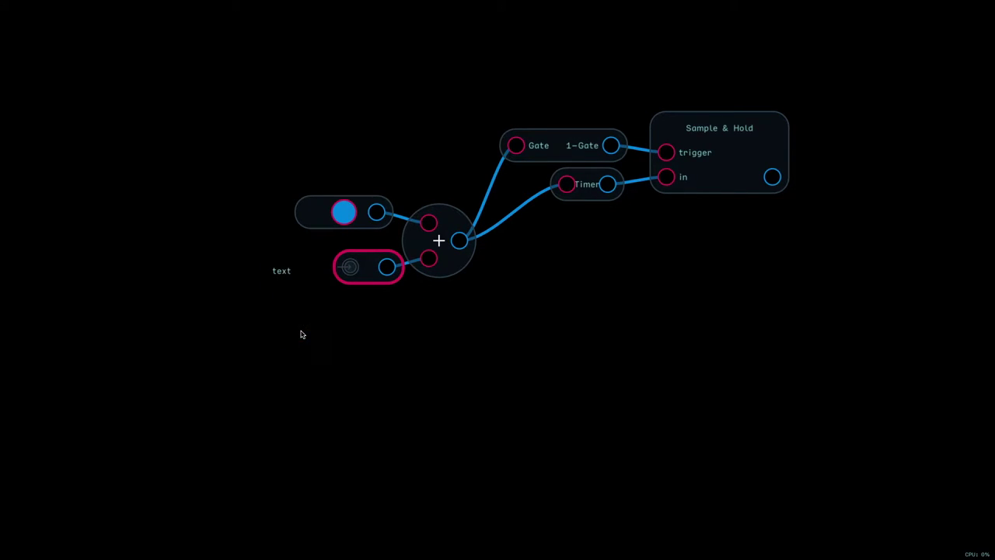
{"action": "type", "text": "g"}
{"action": "key", "text": "Return"}
Add a metering Light and feed it from the Input node's output.
{"action": "right_click", "coordinate": [324, 303]}
{"action": "mouse_move", "coordinate": [384, 387]}
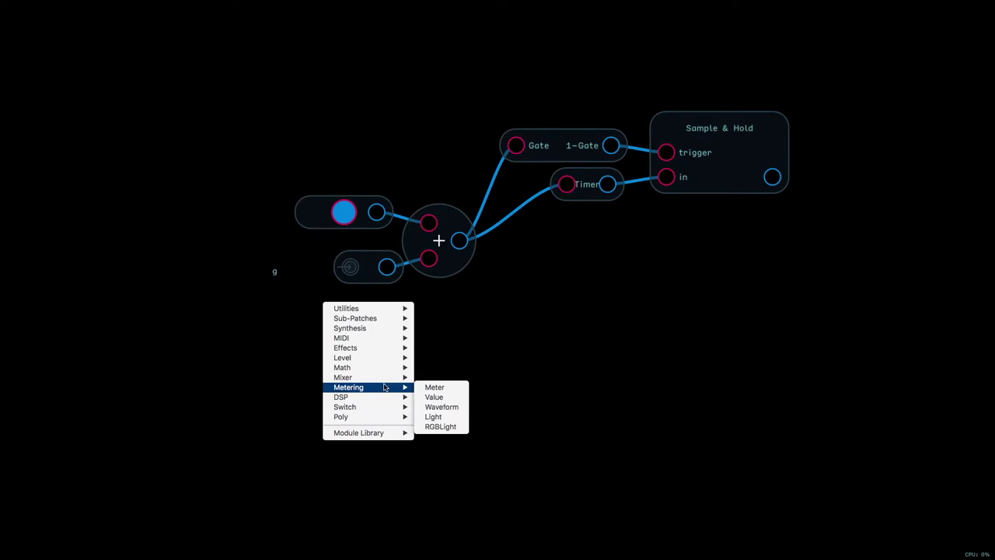
{"action": "left_click", "coordinate": [455, 417]}
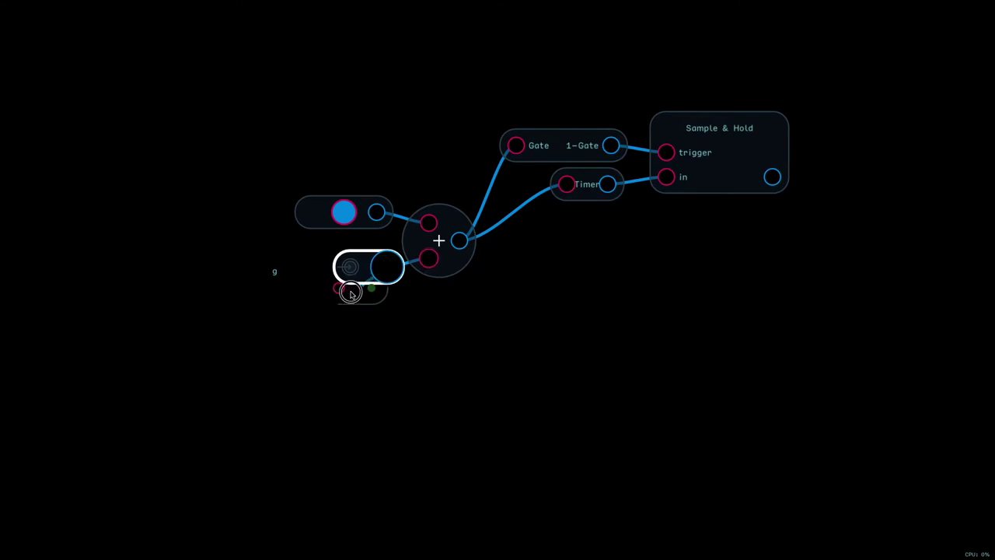
{"action": "left_click_drag", "start_coordinate": [412, 309], "coordinate": [386, 310]}
Tidy the input side by aligning the "g" label, Light, trigger button and Add node around the Input node.
{"action": "left_click", "coordinate": [270, 276]}
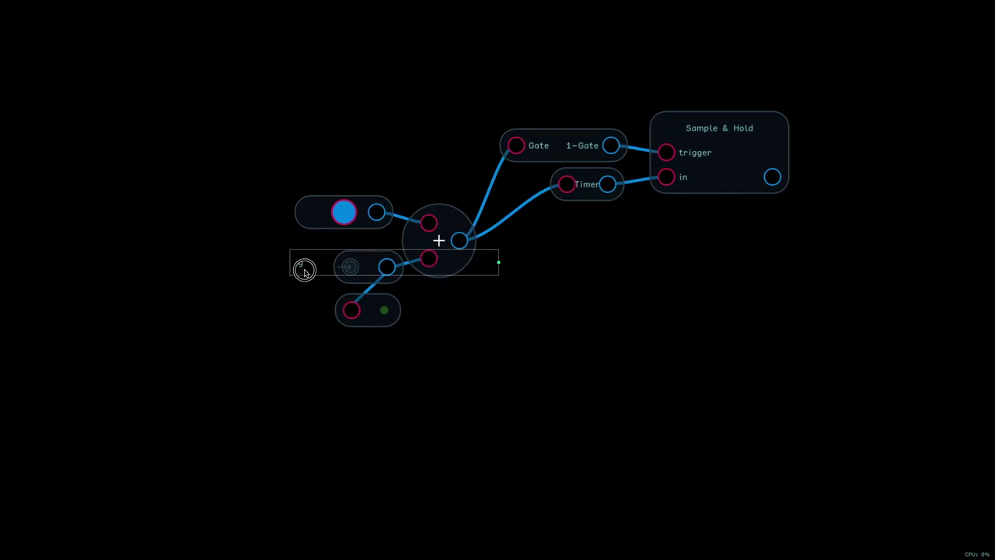
{"action": "left_click", "coordinate": [363, 307]}
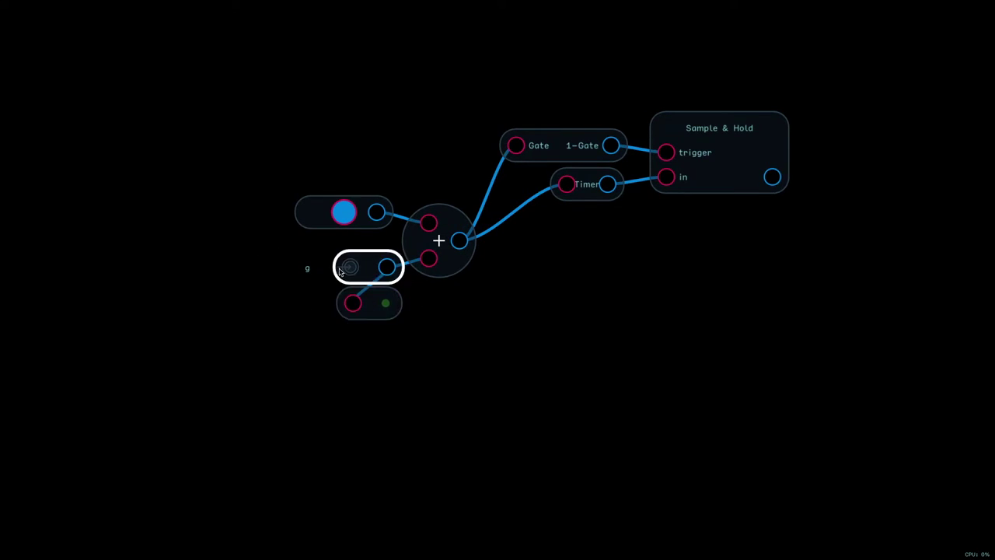
{"action": "left_click_drag", "start_coordinate": [315, 214], "coordinate": [318, 230]}
{"action": "left_click_drag", "start_coordinate": [439, 240], "coordinate": [448, 245]}
{"action": "left_click_drag", "start_coordinate": [319, 236], "coordinate": [323, 236]}
{"action": "left_click", "coordinate": [470, 178]}
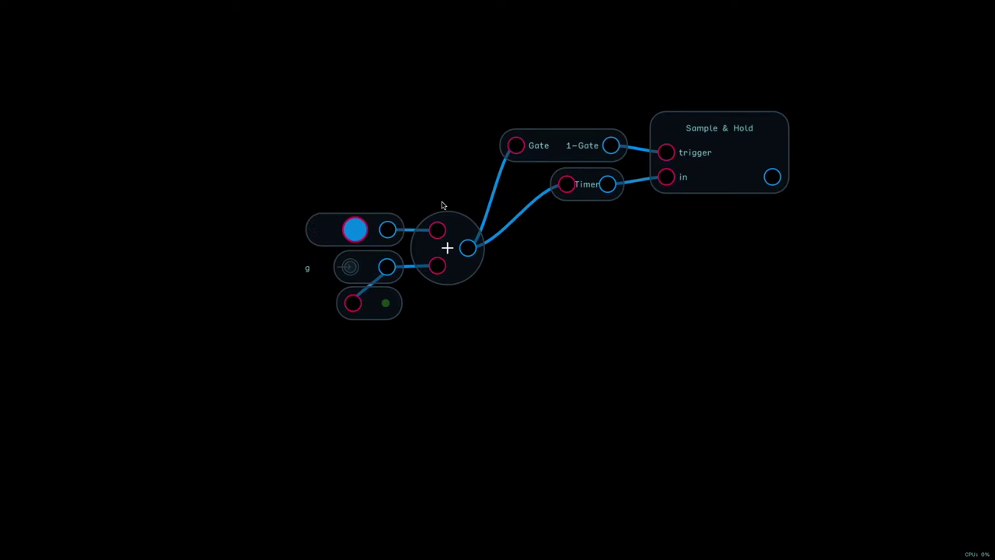
Expose the trigger button on the sub-patch's interface.
{"action": "left_click", "coordinate": [362, 233]}
{"action": "right_click", "coordinate": [358, 232]}
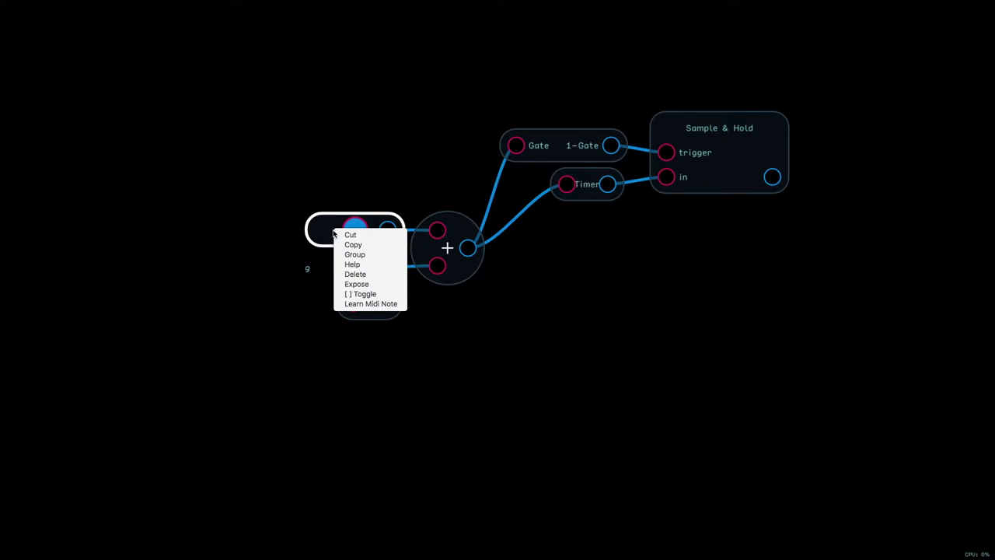
{"action": "left_click", "coordinate": [357, 285]}
{"action": "left_click", "coordinate": [626, 307]}
Move the Gate, Timer and Sample & Hold nodes down in line with the Add node.
{"action": "left_click_drag", "start_coordinate": [600, 120], "coordinate": [770, 98]}
{"action": "mouse_move", "coordinate": [739, 128]}
{"action": "left_mouse_down"}
{"action": "mouse_move", "coordinate": [732, 231]}
{"action": "mouse_move", "coordinate": [701, 232]}
{"action": "left_mouse_up"}
{"action": "left_click", "coordinate": [738, 138]}
{"action": "left_click", "coordinate": [813, 136]}
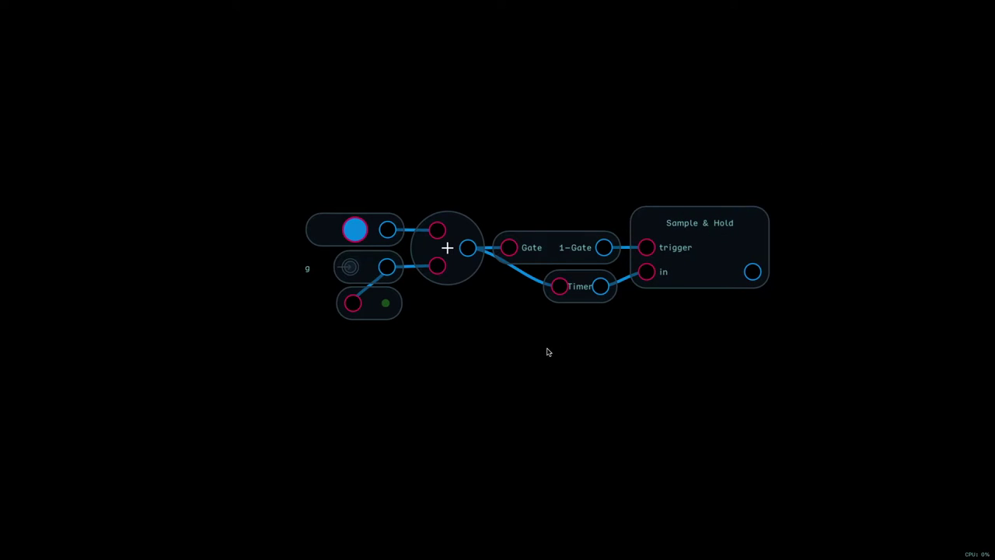
Add a sub-patch Output node and connect the Sample & Hold output to it.
{"action": "right_click", "coordinate": [820, 289]}
{"action": "mouse_move", "coordinate": [820, 292]}
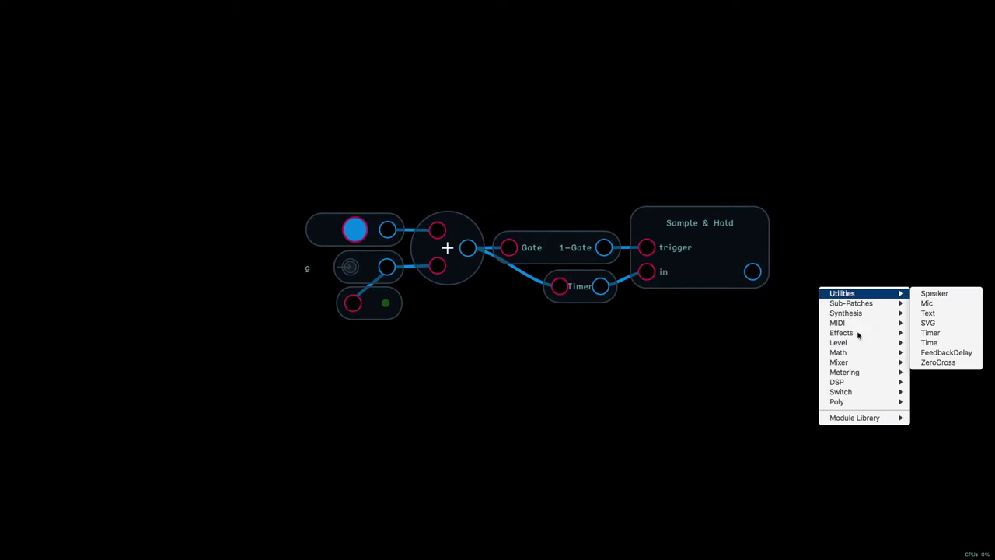
{"action": "mouse_move", "coordinate": [866, 303]}
{"action": "left_click", "coordinate": [928, 322]}
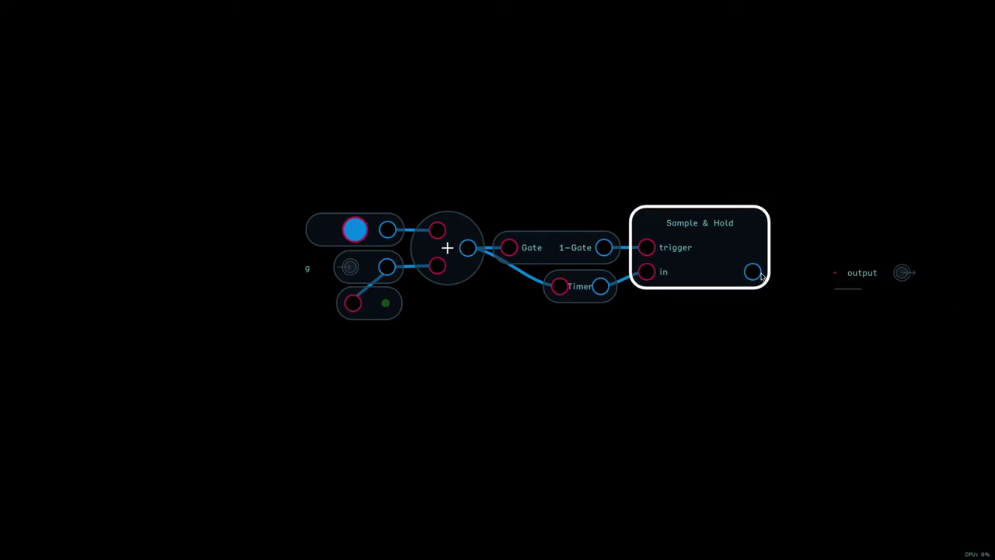
{"action": "left_click_drag", "start_coordinate": [760, 276], "coordinate": [834, 272]}
Clear the Output node's name so that it has no label.
{"action": "right_click", "coordinate": [874, 274]}
{"action": "left_click", "coordinate": [912, 325]}
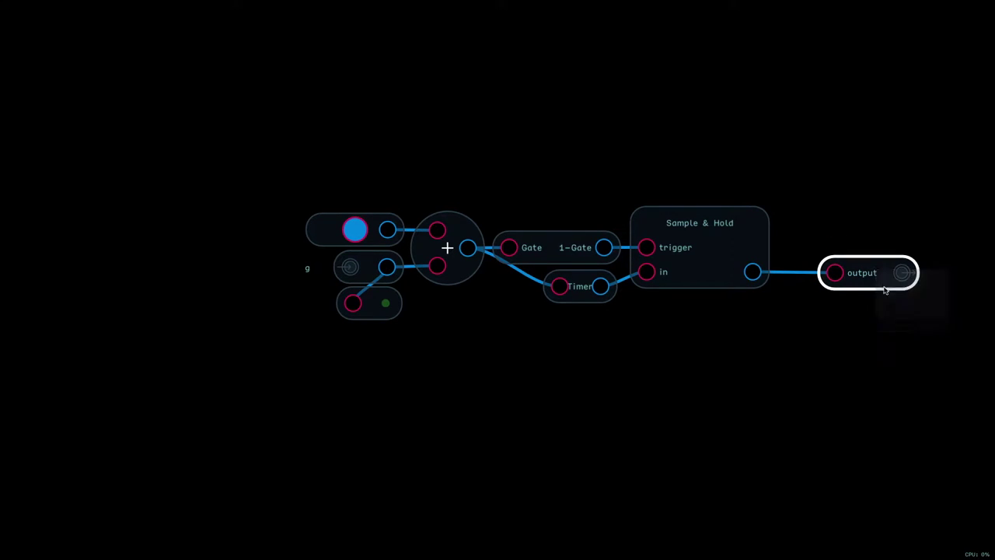
{"action": "key", "text": "Return"}
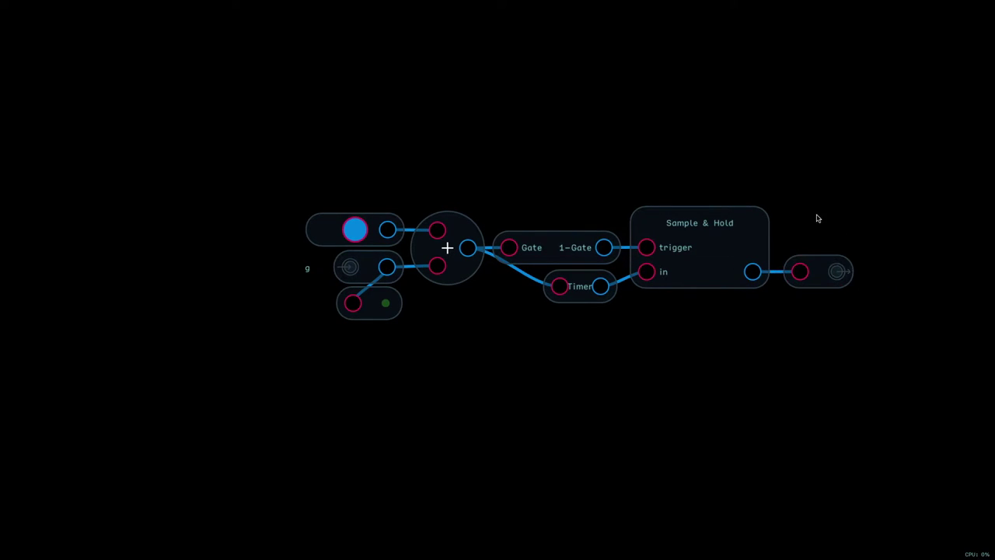
Add the 0.01 module from the library's Utility Translation modules above the Output node and feed it from Sample & Hold.
{"action": "right_click", "coordinate": [809, 217]}
{"action": "mouse_move", "coordinate": [882, 352]}
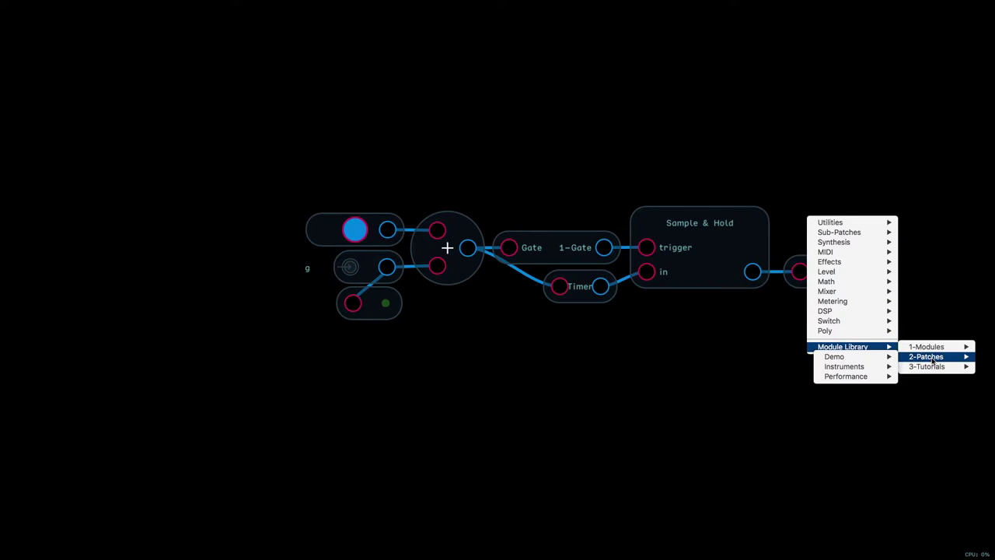
{"action": "mouse_move", "coordinate": [929, 346]}
{"action": "mouse_move", "coordinate": [851, 466]}
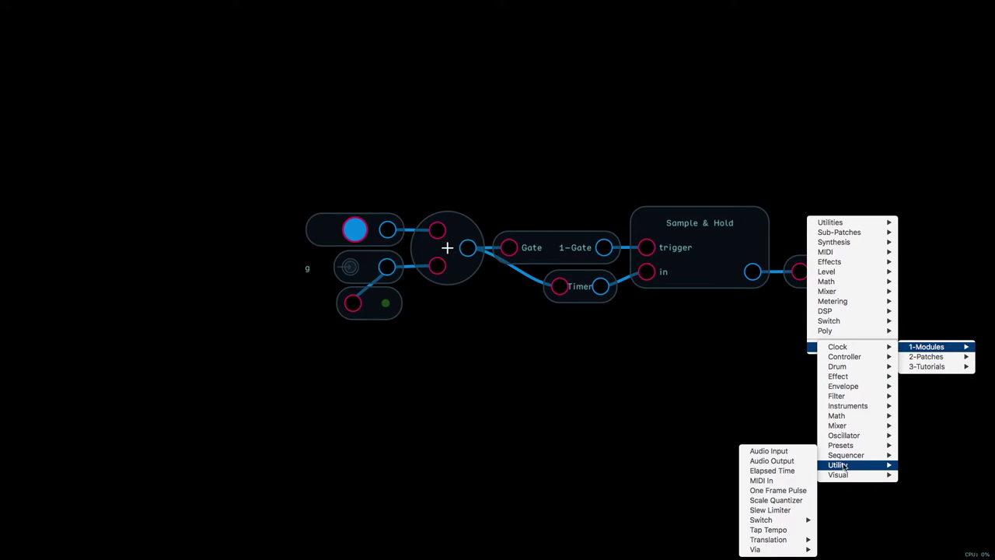
{"action": "mouse_move", "coordinate": [768, 539]}
{"action": "left_click", "coordinate": [667, 539]}
{"action": "left_click_drag", "start_coordinate": [561, 289], "coordinate": [818, 238]}
{"action": "left_click_drag", "start_coordinate": [753, 271], "coordinate": [813, 199]}
Add a Value meter on the 0.01 module's output and fire the trigger button to test it.
{"action": "right_click", "coordinate": [821, 159]}
{"action": "mouse_move", "coordinate": [885, 245]}
{"action": "left_click", "coordinate": [935, 255]}
{"action": "left_click", "coordinate": [350, 233]}
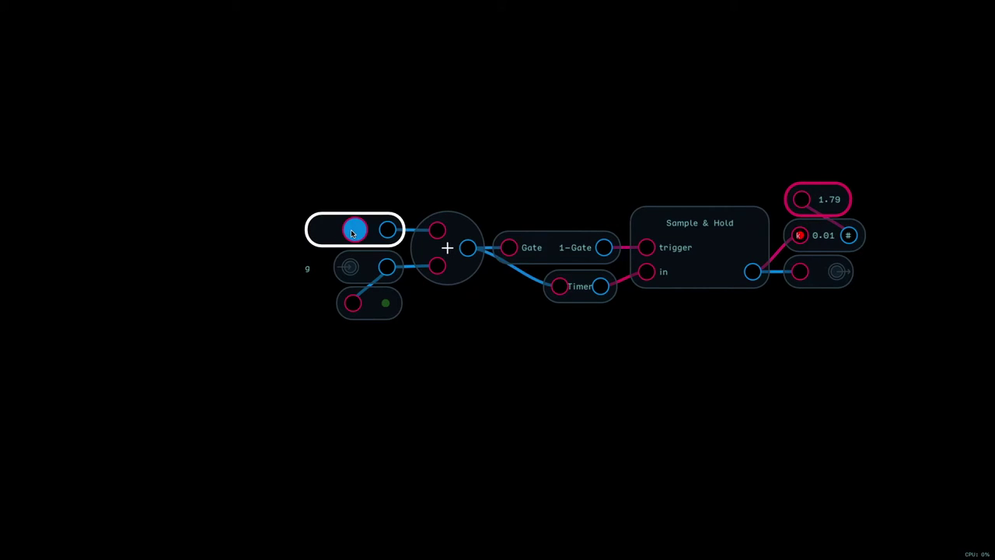
Check the Timer's raw output on a temporary second Value meter while firing the trigger button, and delete that meter.
{"action": "left_click_drag", "start_coordinate": [826, 200], "coordinate": [634, 330]}
{"action": "left_click_drag", "start_coordinate": [600, 286], "coordinate": [834, 169]}
{"action": "left_click", "coordinate": [353, 228]}
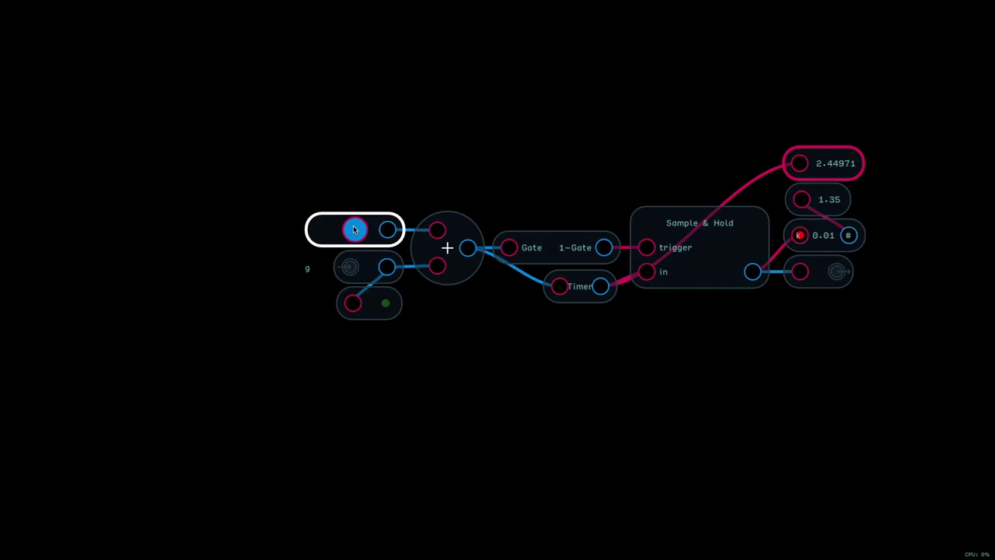
{"action": "left_click", "coordinate": [354, 229]}
{"action": "left_click", "coordinate": [353, 229]}
{"action": "left_click", "coordinate": [354, 229]}
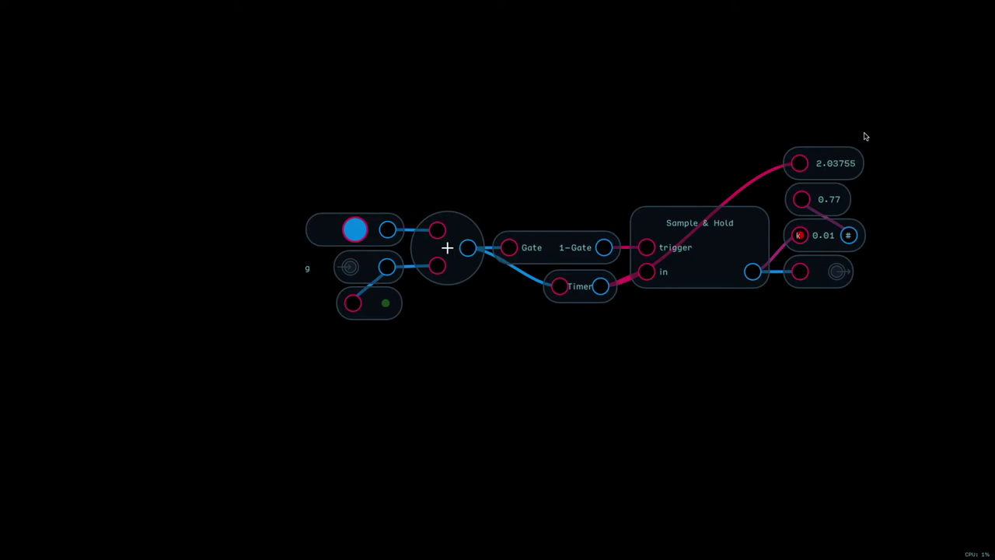
{"action": "key", "text": "Delete"}
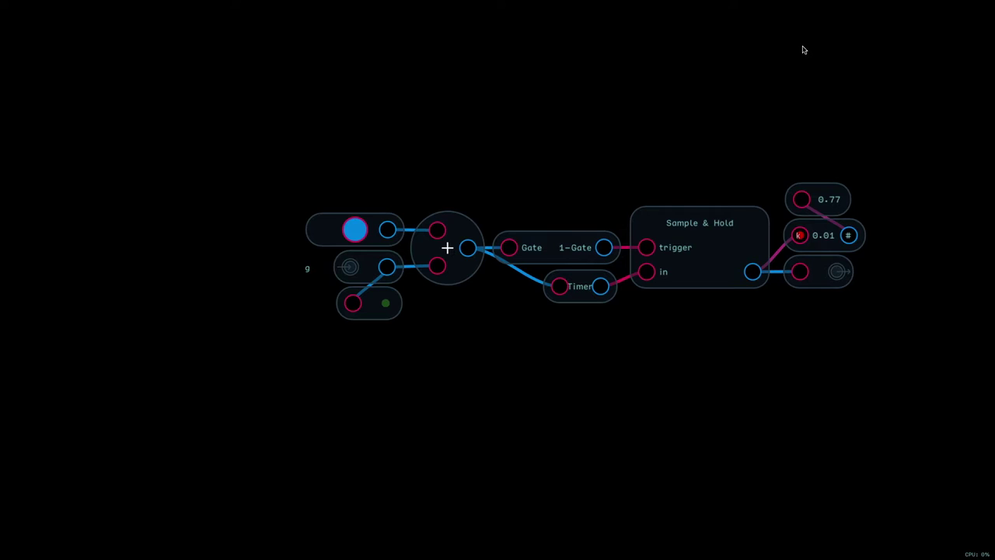
Expose the remaining Value meter on the sub-patch's interface.
{"action": "right_click", "coordinate": [841, 190]}
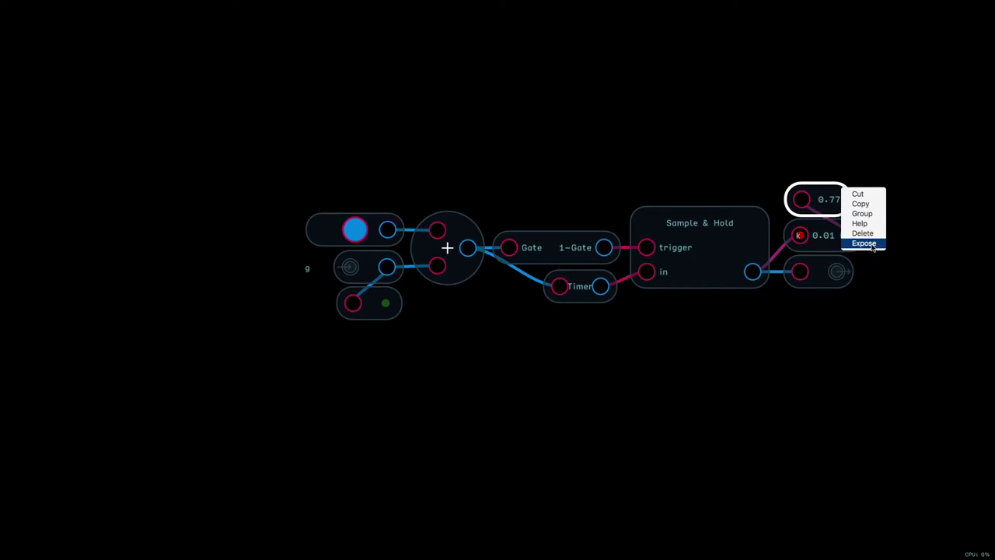
{"action": "left_click", "coordinate": [863, 243]}
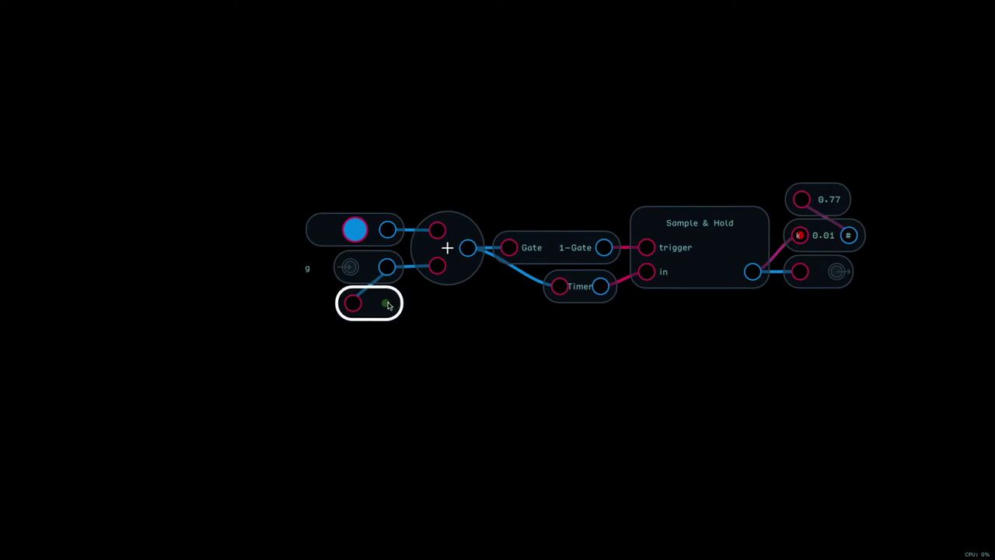
Duplicate the "g" label beside the Output node and change its text to "#".
{"action": "left_click_drag", "start_coordinate": [309, 272], "coordinate": [880, 278]}
{"action": "right_click", "coordinate": [880, 280]}
{"action": "left_click", "coordinate": [893, 340]}
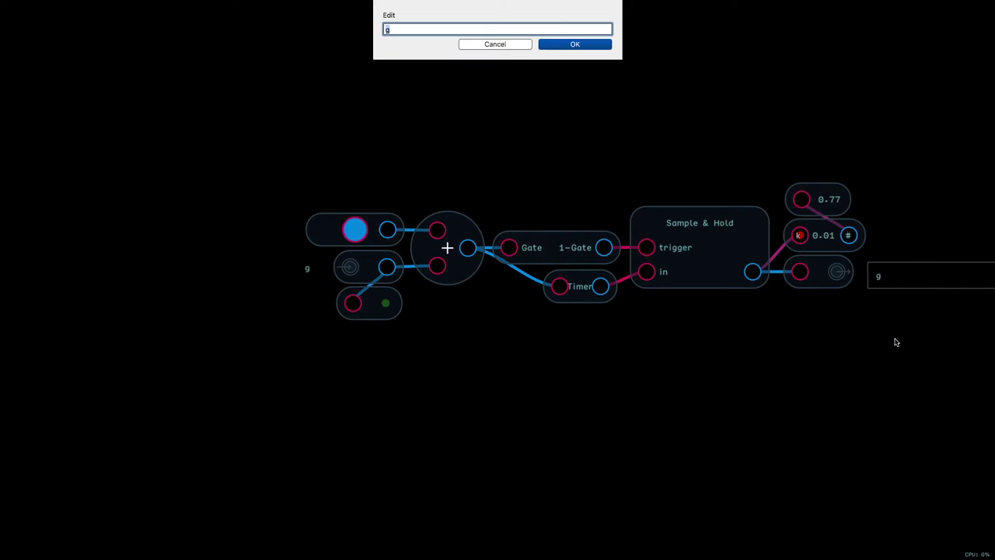
{"action": "type", "text": "g"}
{"action": "key", "text": "Return"}
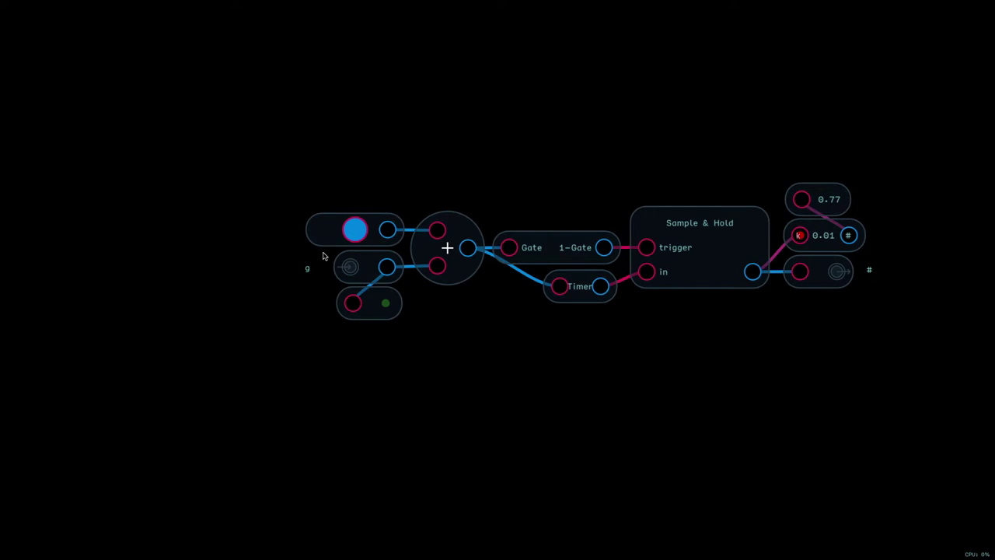
Duplicate the "g" label above the nodes as a title and change its text to "g Timer".
{"action": "left_click_drag", "start_coordinate": [313, 268], "coordinate": [512, 156]}
{"action": "key", "text": "super+d"}
{"action": "right_click", "coordinate": [512, 160]}
{"action": "left_click", "coordinate": [537, 222]}
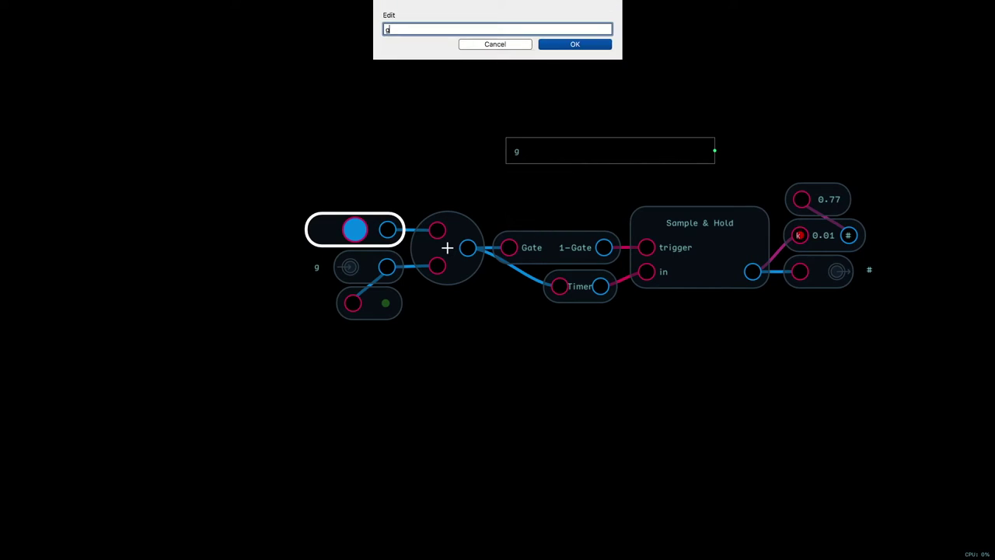
{"action": "type", "text": "Timer"}
{"action": "key", "text": "Return"}
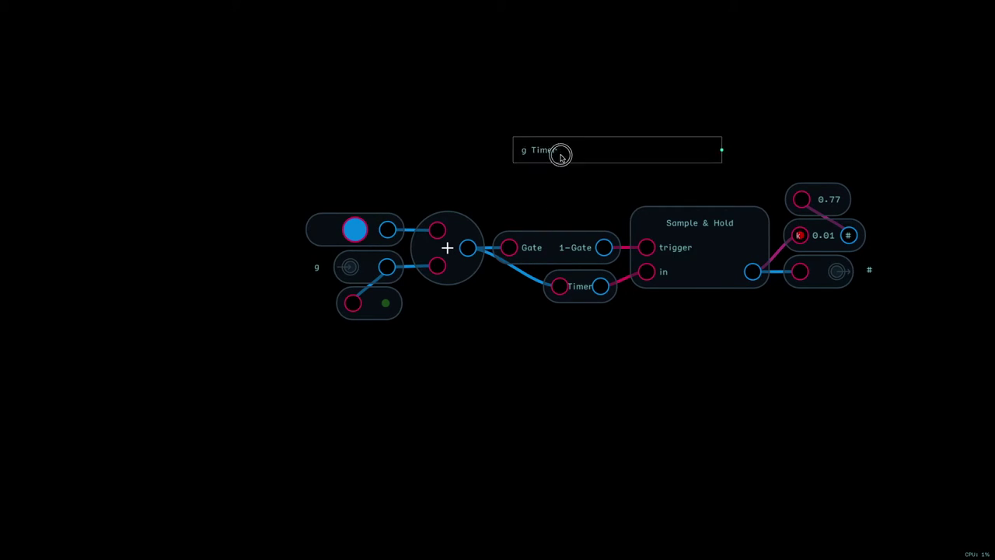
{"action": "left_click", "coordinate": [683, 104]}
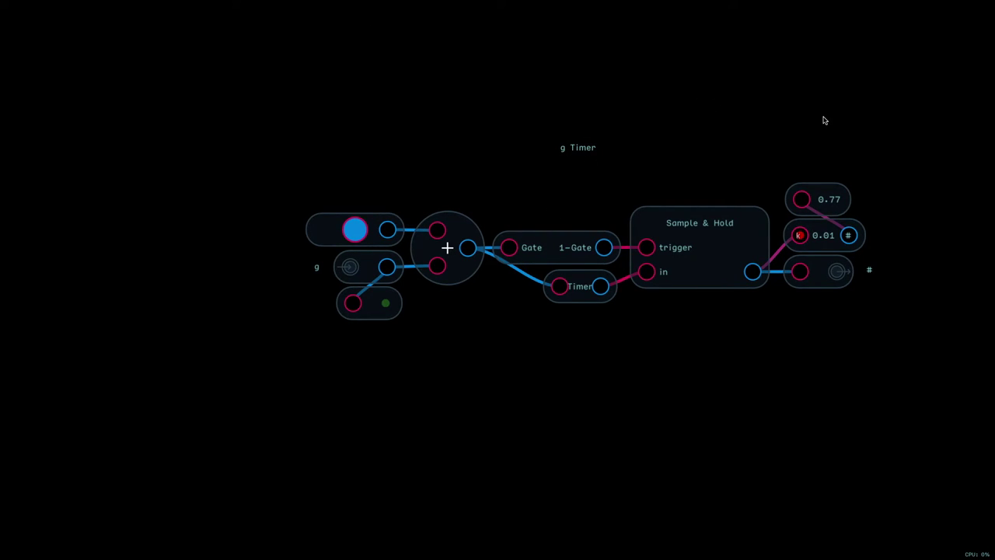
Expose the "g Timer" title on the sub-patch's interface.
{"action": "scroll", "coordinate": [825, 121], "scroll_direction": "up", "scroll_amount": 4}
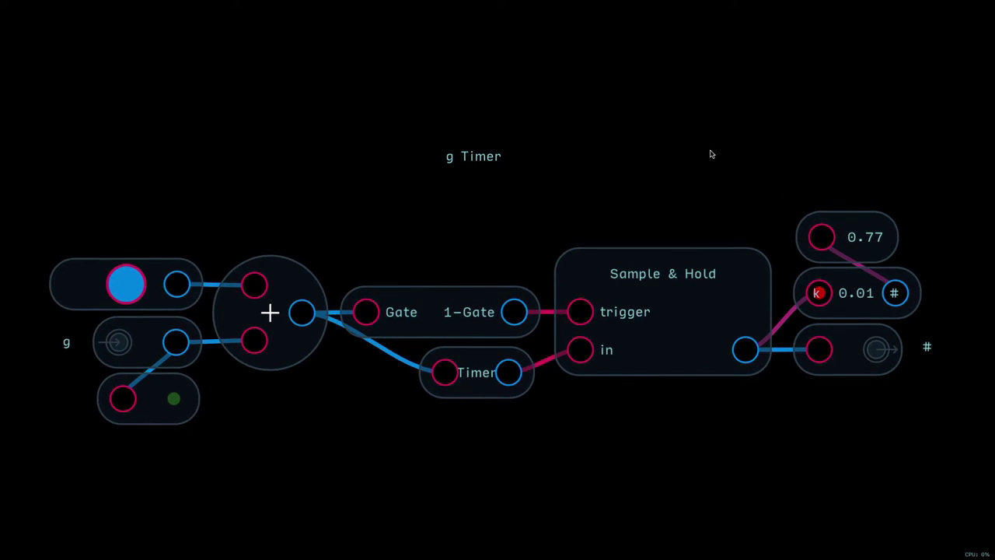
{"action": "key", "text": "Escape"}
{"action": "right_click", "coordinate": [484, 183]}
{"action": "left_click", "coordinate": [516, 248]}
Spread the overlapping title, value readout and other exposed elements apart on the sub-patch's front face.
{"action": "left_click_drag", "start_coordinate": [473, 191], "coordinate": [485, 258]}
{"action": "scroll", "coordinate": [480, 200], "scroll_direction": "up", "scroll_amount": 4}
{"action": "left_click", "coordinate": [517, 174]}
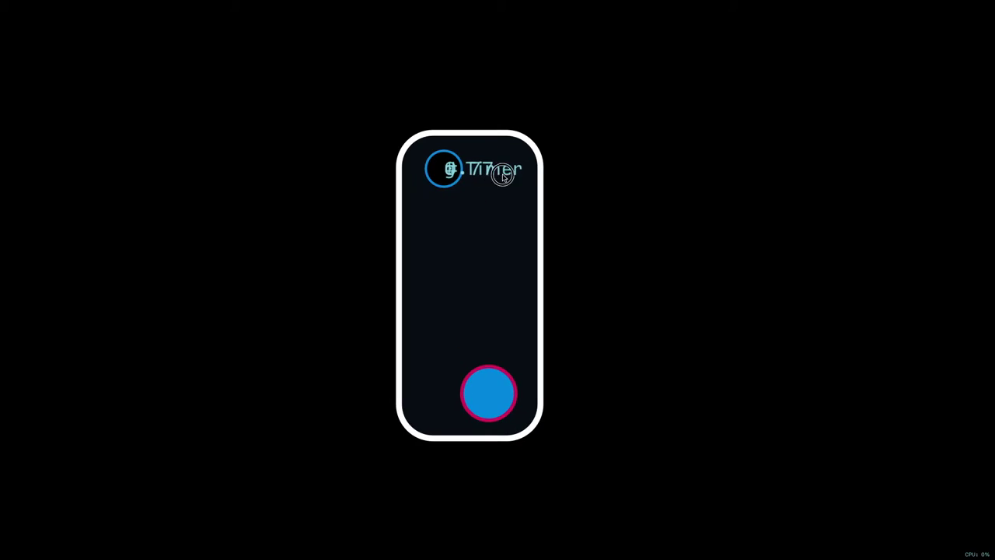
{"action": "left_click_drag", "start_coordinate": [517, 174], "coordinate": [534, 259]}
{"action": "left_click_drag", "start_coordinate": [449, 199], "coordinate": [410, 256]}
{"action": "left_click_drag", "start_coordinate": [442, 182], "coordinate": [560, 308]}
{"action": "left_click_drag", "start_coordinate": [507, 165], "coordinate": [498, 320]}
{"action": "left_click_drag", "start_coordinate": [457, 166], "coordinate": [539, 140]}
Add a light fed by the g input inside the sub-patch and expose it on the module's interface.
{"action": "double_click", "coordinate": [545, 197]}
{"action": "right_click", "coordinate": [174, 400]}
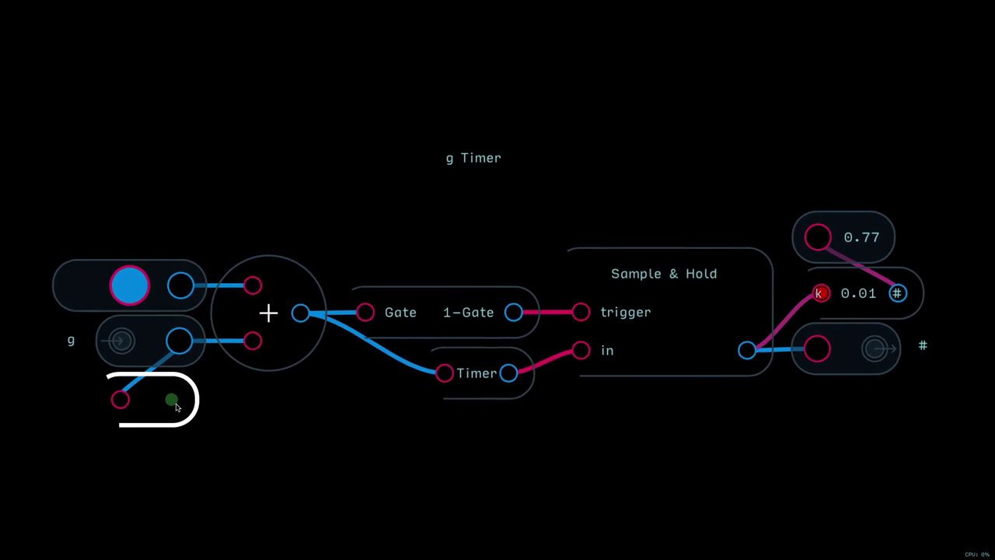
{"action": "left_click", "coordinate": [211, 457]}
{"action": "left_click", "coordinate": [217, 457]}
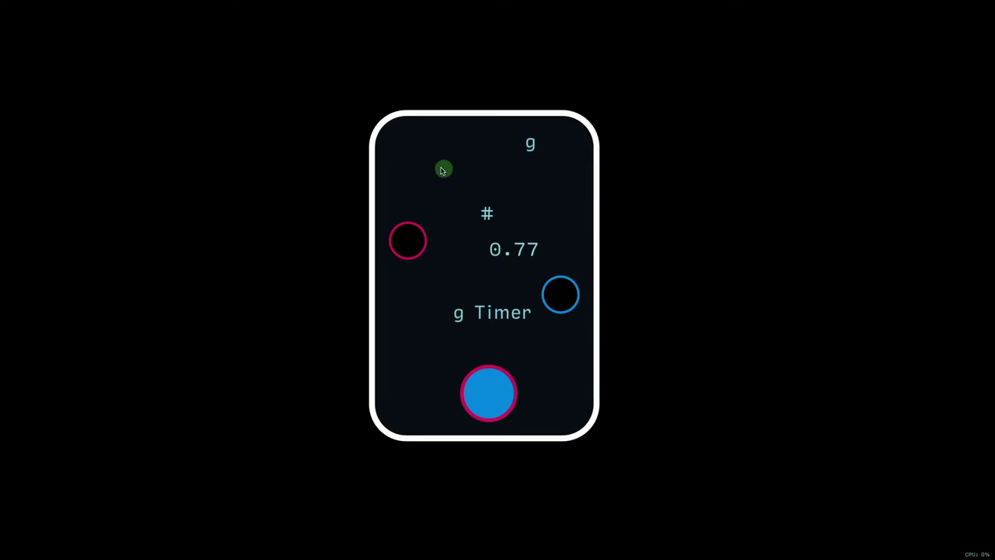
Stack the g input, its "g" label and the light together, with the "g Timer" title beside them and the gate button below.
{"action": "left_click_drag", "start_coordinate": [415, 230], "coordinate": [398, 150]}
{"action": "left_click_drag", "start_coordinate": [523, 145], "coordinate": [405, 151]}
{"action": "left_click_drag", "start_coordinate": [500, 380], "coordinate": [444, 205]}
{"action": "left_click_drag", "start_coordinate": [497, 314], "coordinate": [474, 146]}
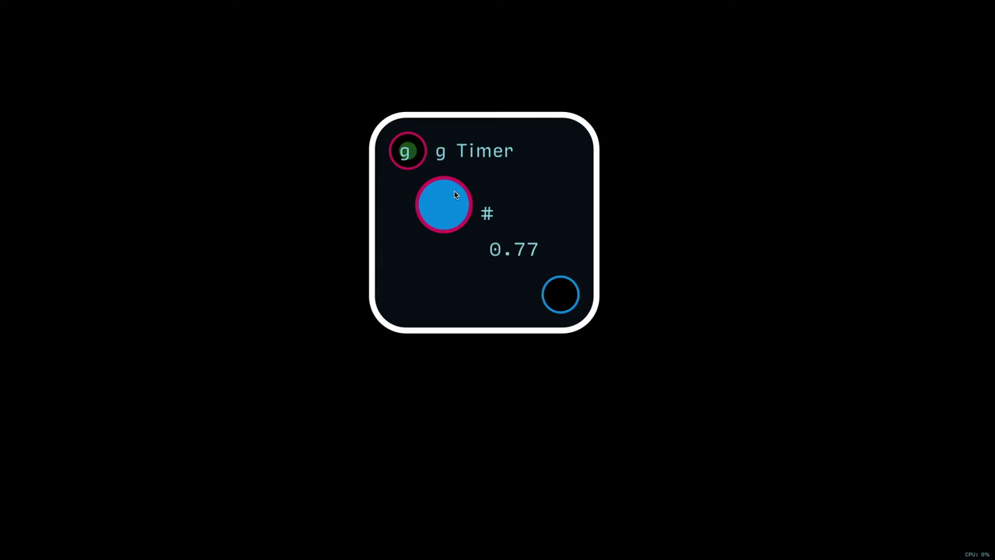
{"action": "mouse_move", "coordinate": [438, 204]}
{"action": "left_mouse_down"}
{"action": "mouse_move", "coordinate": [466, 207]}
{"action": "mouse_move", "coordinate": [471, 195]}
{"action": "mouse_move", "coordinate": [422, 204]}
{"action": "left_mouse_up"}
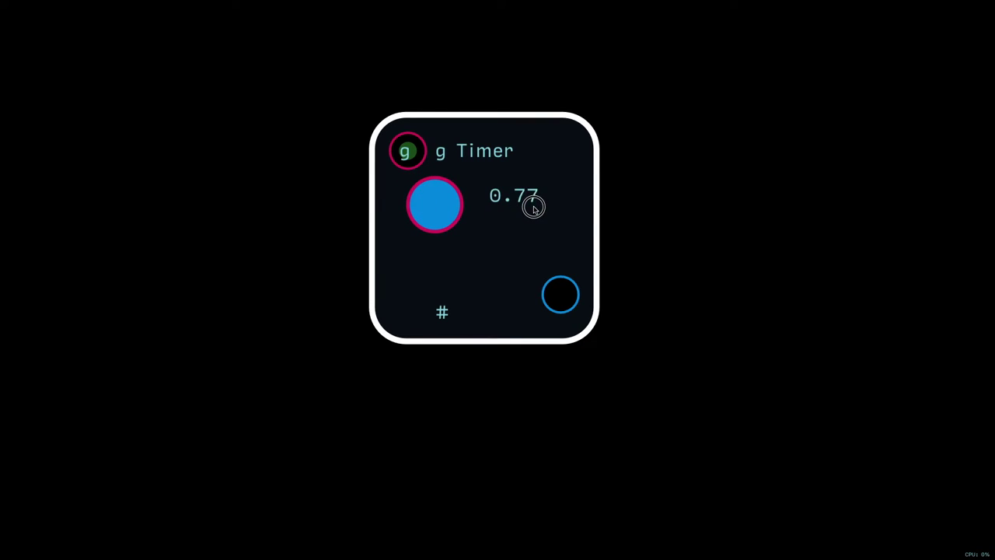
Place the output beside the title with the "#" label over it and the value readout beneath, and finish the interface layout.
{"action": "left_click_drag", "start_coordinate": [567, 307], "coordinate": [550, 152]}
{"action": "left_click_drag", "start_coordinate": [530, 199], "coordinate": [540, 211]}
{"action": "left_click_drag", "start_coordinate": [439, 329], "coordinate": [538, 160]}
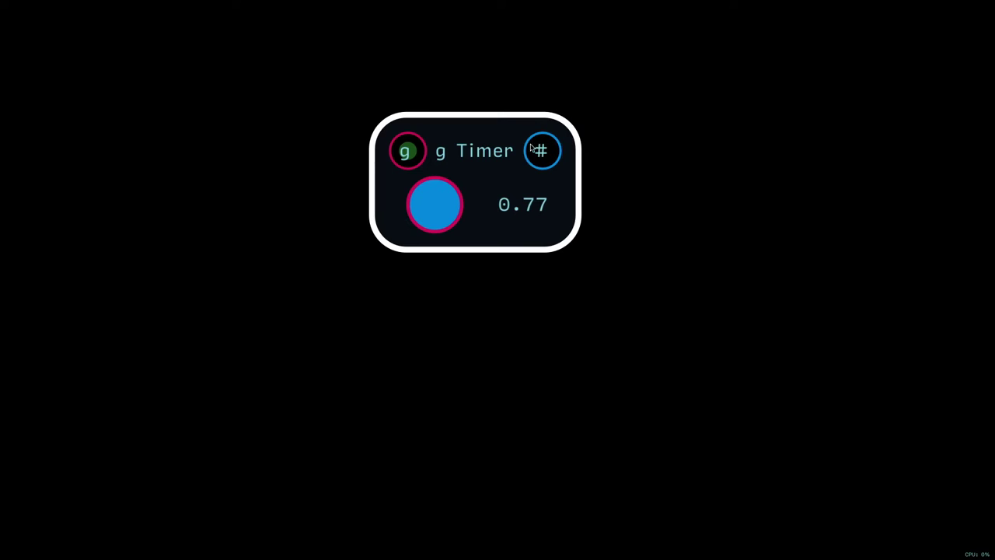
{"action": "right_click", "coordinate": [506, 123]}
{"action": "left_click", "coordinate": [528, 188]}
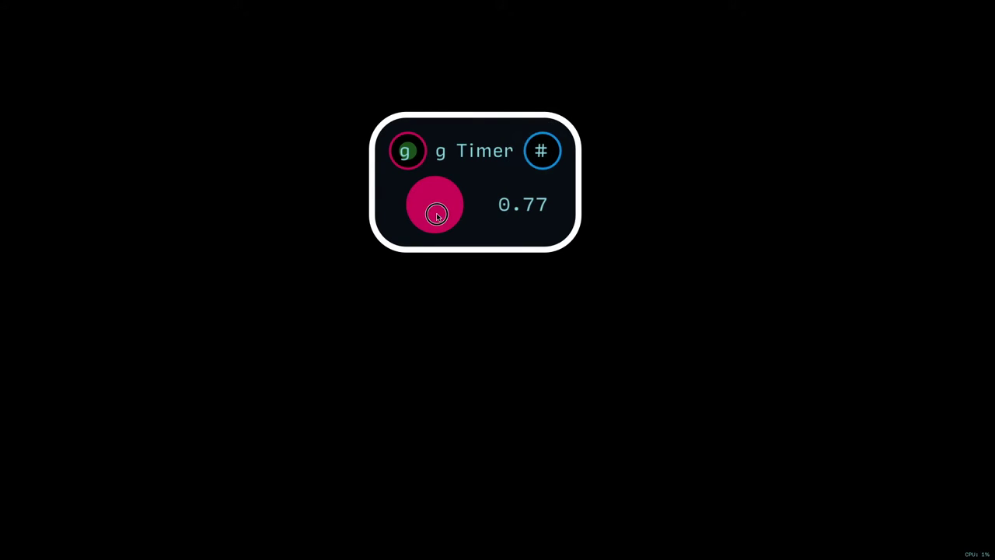
Wire a value readout to the g Timer's # output and time presses of the gate button.
{"action": "left_click", "coordinate": [437, 217]}
{"action": "right_click", "coordinate": [632, 160]}
{"action": "mouse_move", "coordinate": [688, 245]}
{"action": "left_click", "coordinate": [742, 255]}
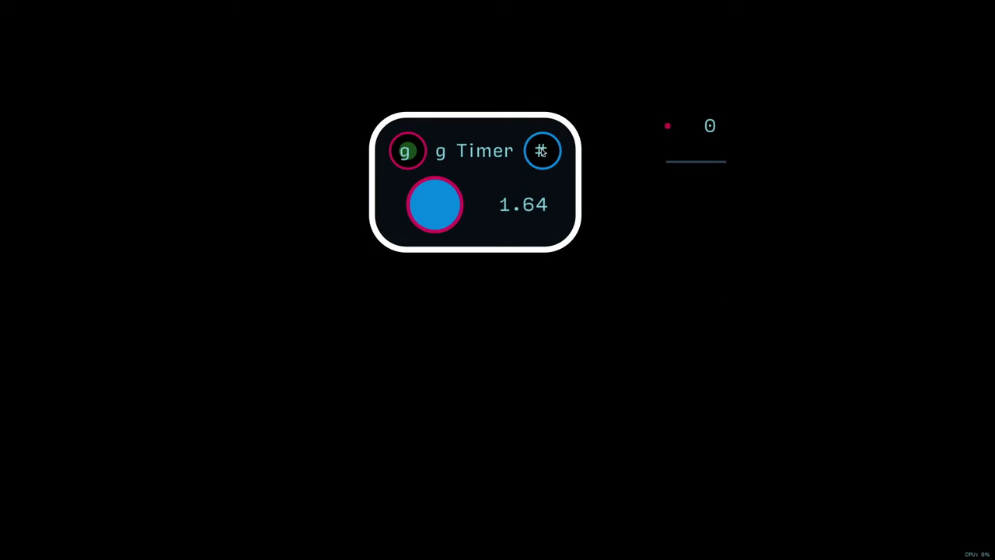
{"action": "left_click_drag", "start_coordinate": [541, 151], "coordinate": [666, 127]}
{"action": "left_click", "coordinate": [423, 215]}
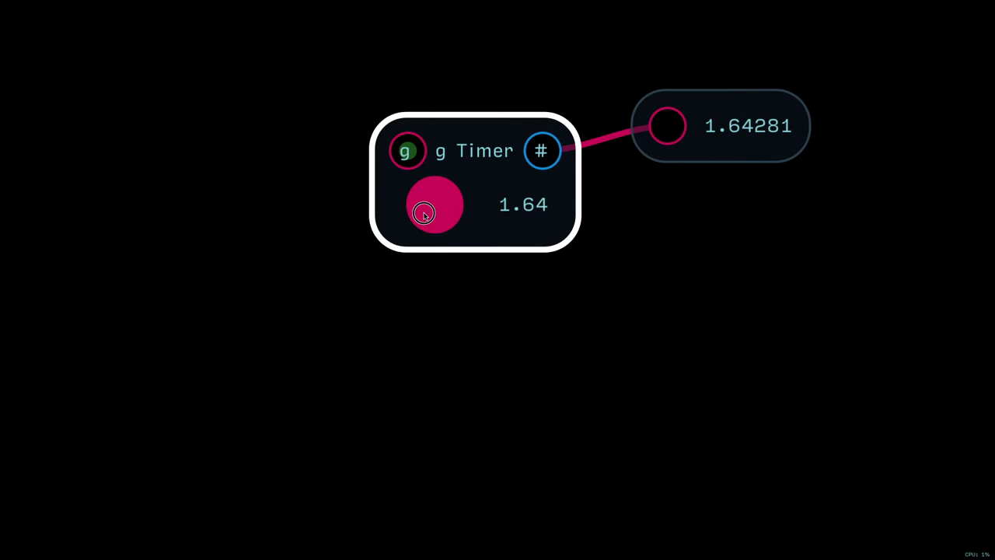
{"action": "left_click", "coordinate": [424, 215]}
{"action": "left_click_drag", "start_coordinate": [713, 140], "coordinate": [715, 153]}
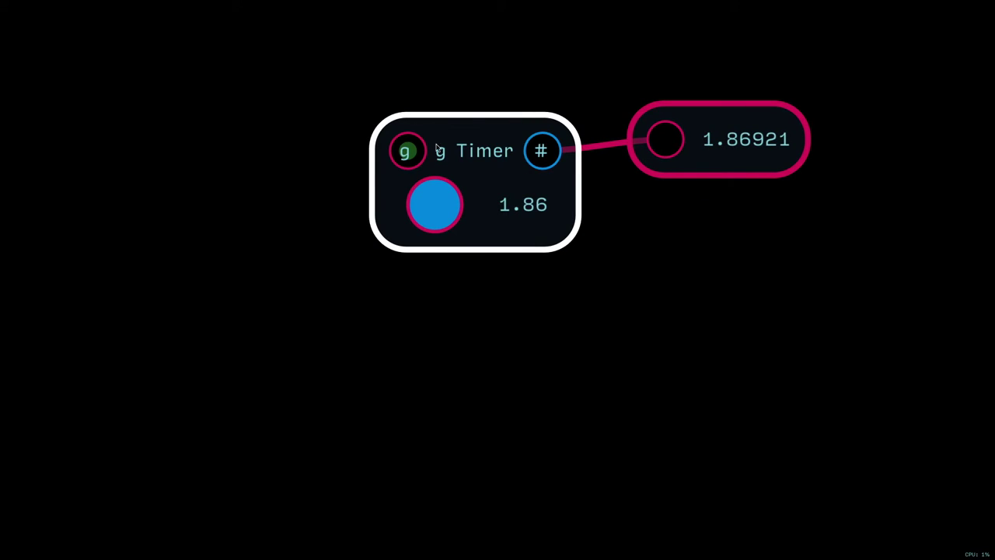
Open the g Timer sub-patch and try to drive the light from a duplicate of the + node.
{"action": "double_click", "coordinate": [479, 123]}
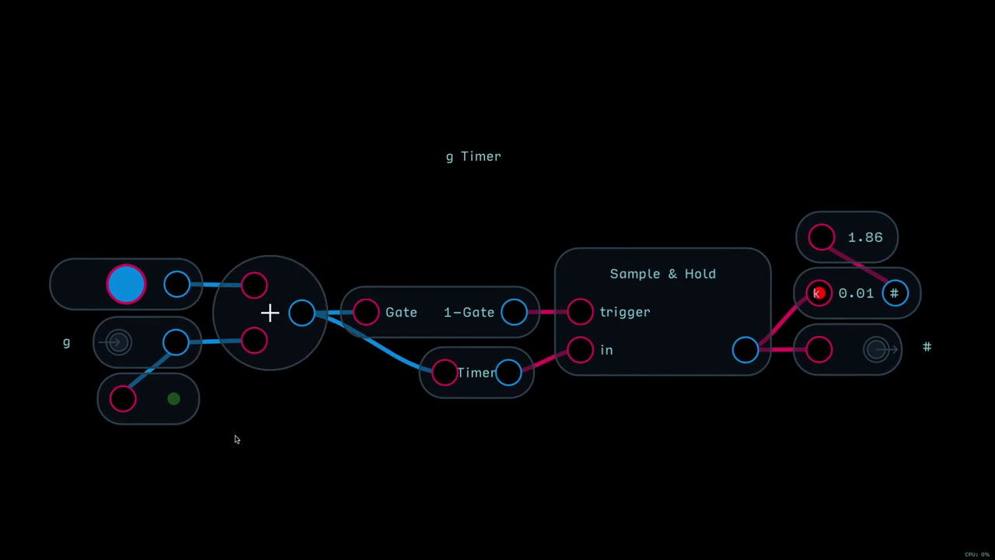
{"action": "key", "text": "ctrl+d"}
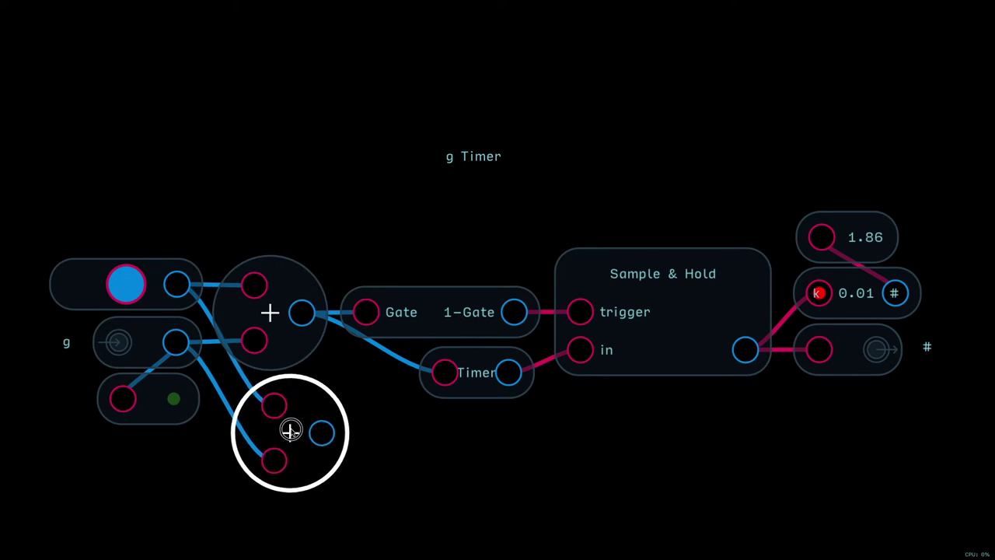
{"action": "left_click", "coordinate": [284, 424]}
{"action": "left_click_drag", "start_coordinate": [324, 435], "coordinate": [154, 399]}
{"action": "key", "text": "Delete"}
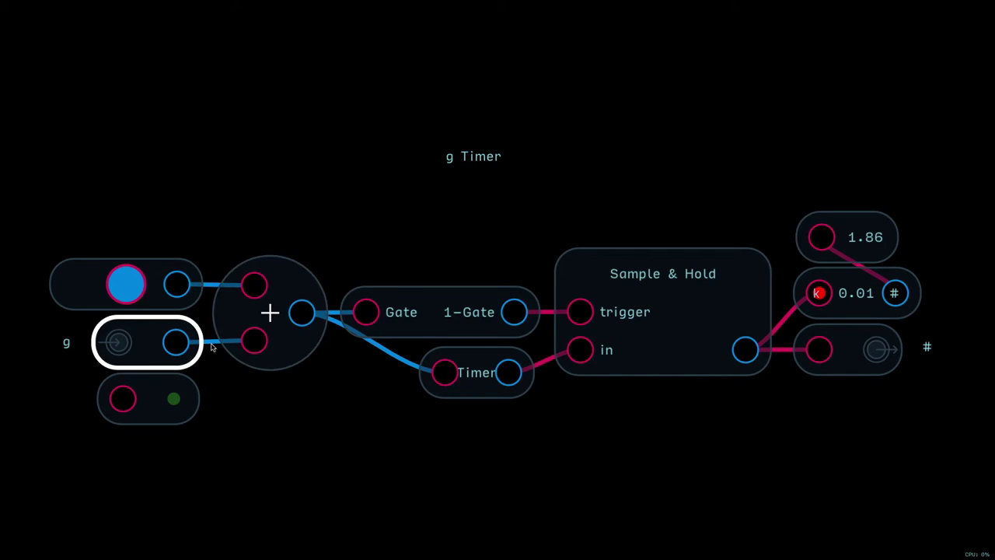
Rewire the light's input to the existing + node's output and return to the parent patch.
{"action": "left_click_drag", "start_coordinate": [307, 315], "coordinate": [155, 439]}
{"action": "left_click_drag", "start_coordinate": [176, 342], "coordinate": [123, 398]}
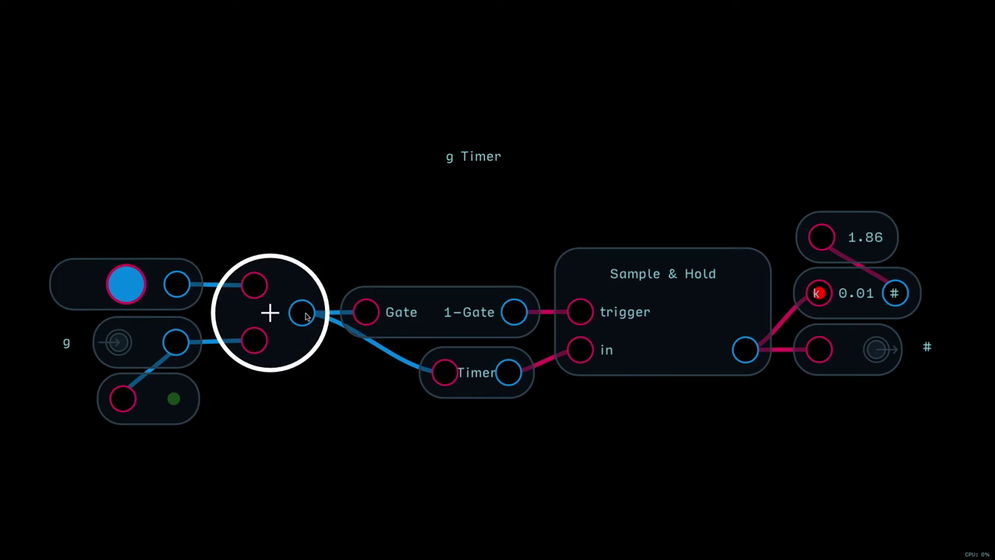
{"action": "left_click_drag", "start_coordinate": [302, 312], "coordinate": [122, 398]}
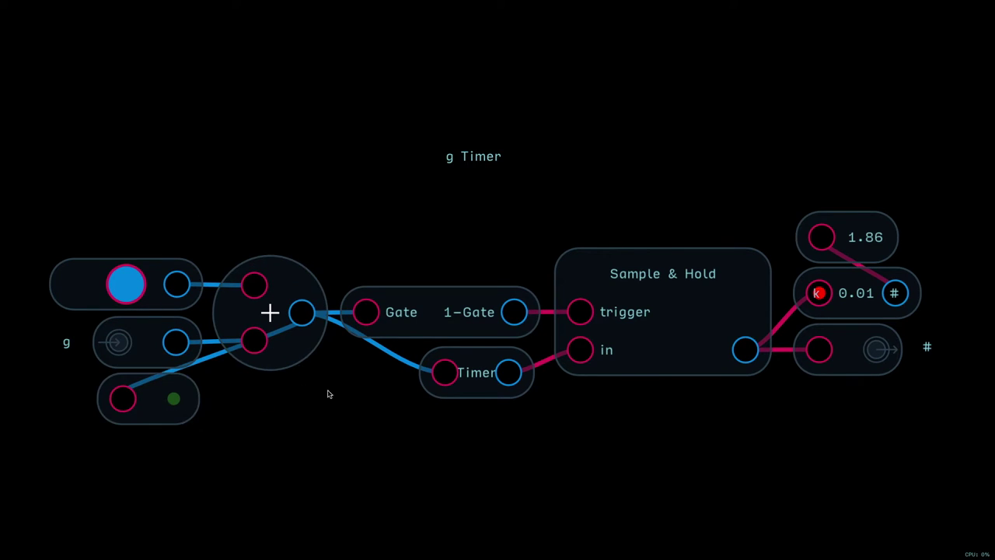
{"action": "left_click", "coordinate": [336, 417]}
{"action": "key", "text": "Escape"}
Time another press of the gate button and delete the value readout beside the g Timer.
{"action": "left_click", "coordinate": [430, 198]}
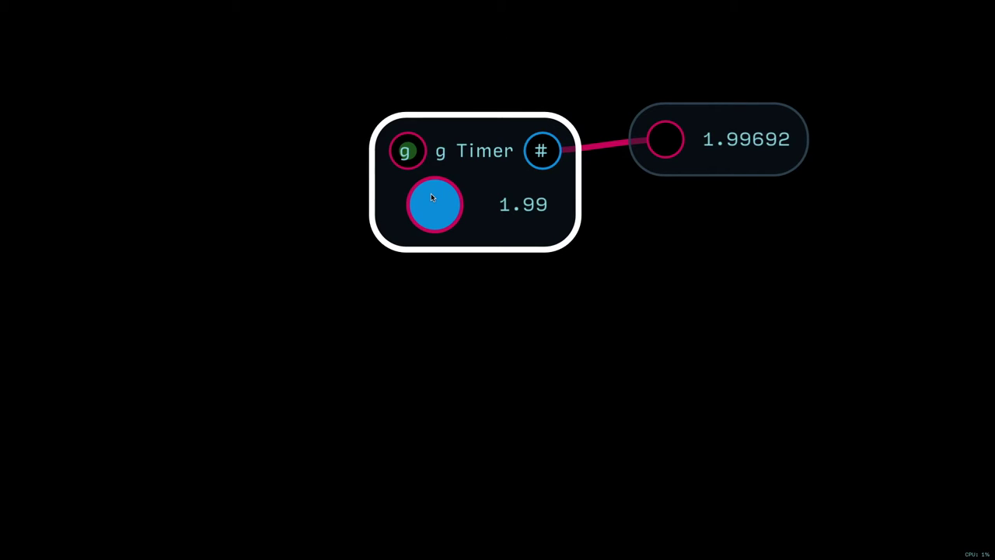
{"action": "left_click", "coordinate": [431, 196]}
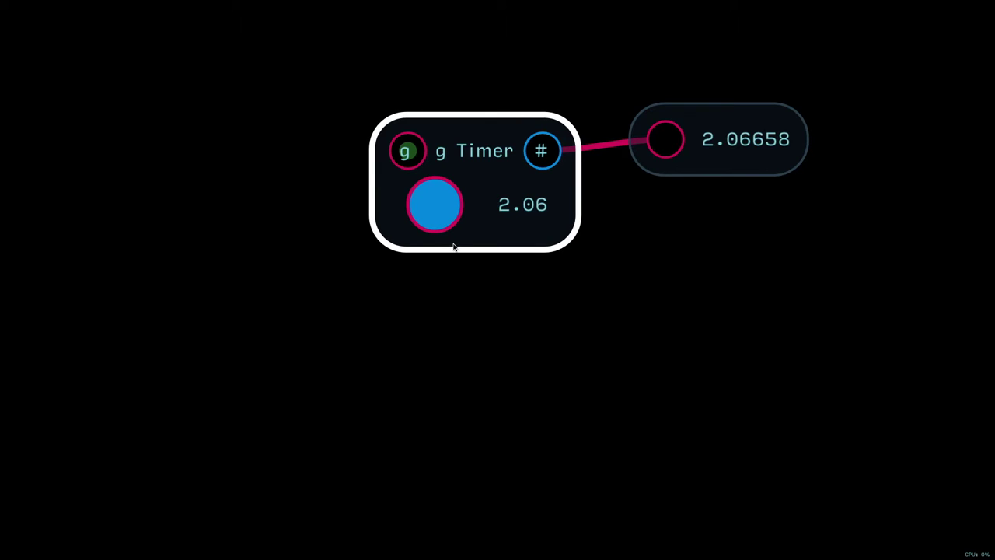
{"action": "left_click_drag", "start_coordinate": [739, 85], "coordinate": [731, 219]}
{"action": "key", "text": "BackSpace"}
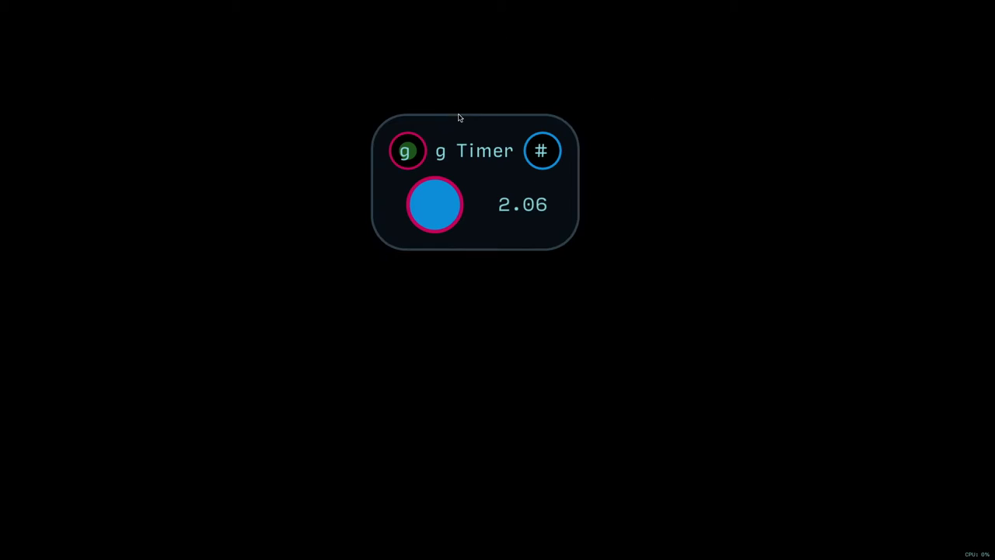
Insert a Clock from the module library and wire its g output to the g Timer's g input.
{"action": "right_click", "coordinate": [195, 210]}
{"action": "mouse_move", "coordinate": [235, 347]}
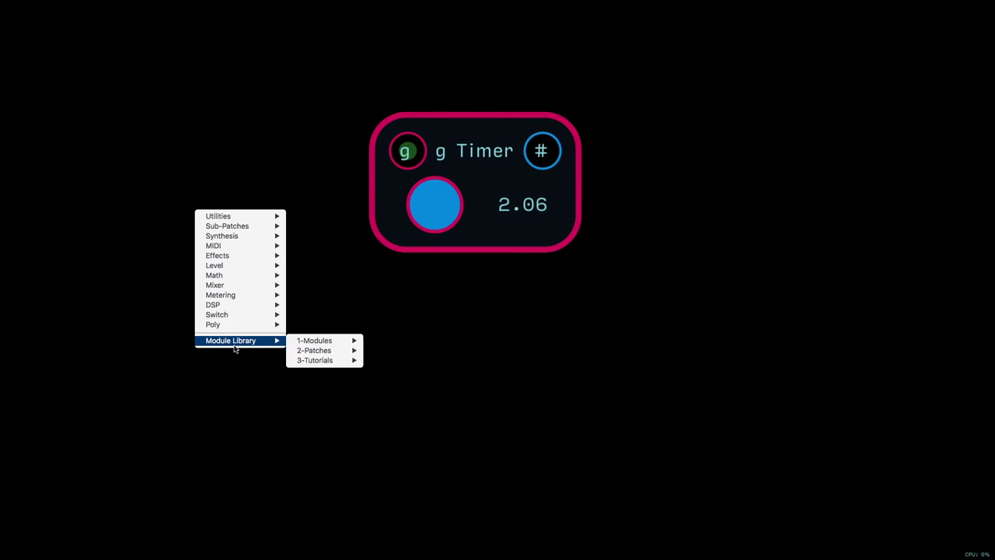
{"action": "mouse_move", "coordinate": [349, 342]}
{"action": "mouse_move", "coordinate": [383, 342]}
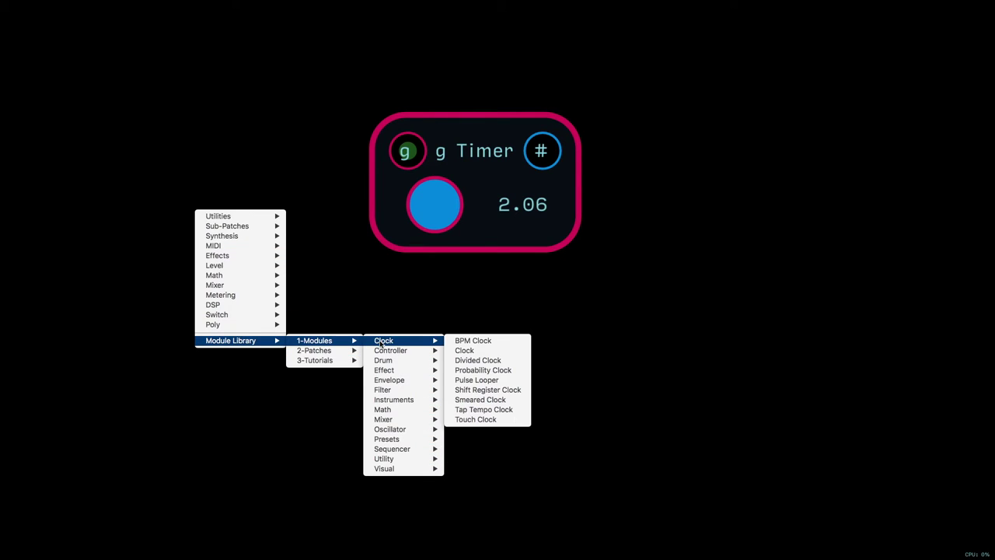
{"action": "left_click", "coordinate": [464, 350]}
{"action": "left_click_drag", "start_coordinate": [243, 208], "coordinate": [405, 160]}
Adjust the Clock's Hz knob to vary the timed gate and move the Clock closer to the g Timer.
{"action": "left_click_drag", "start_coordinate": [273, 259], "coordinate": [9, 352]}
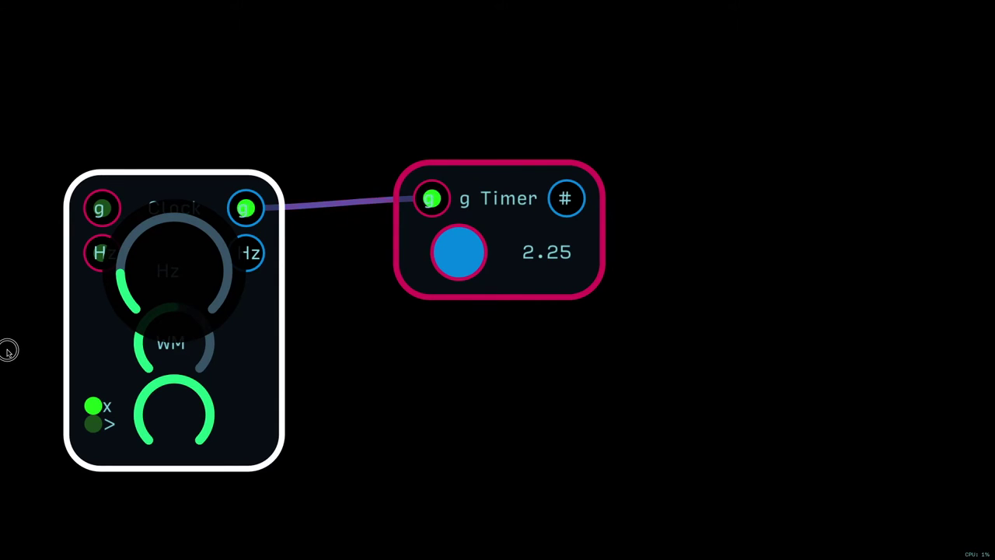
{"action": "left_click_drag", "start_coordinate": [7, 350], "coordinate": [2, 356]}
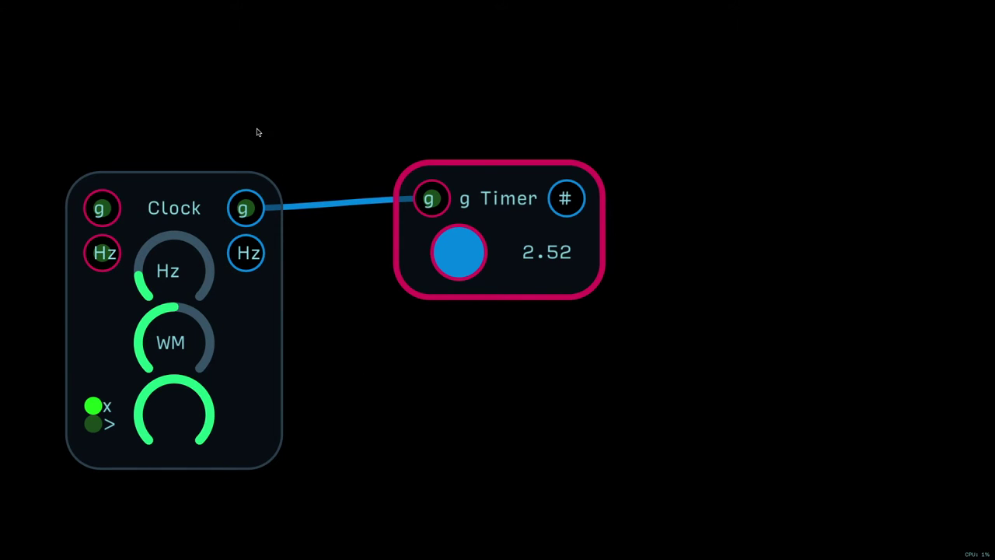
{"action": "left_click_drag", "start_coordinate": [207, 171], "coordinate": [251, 163]}
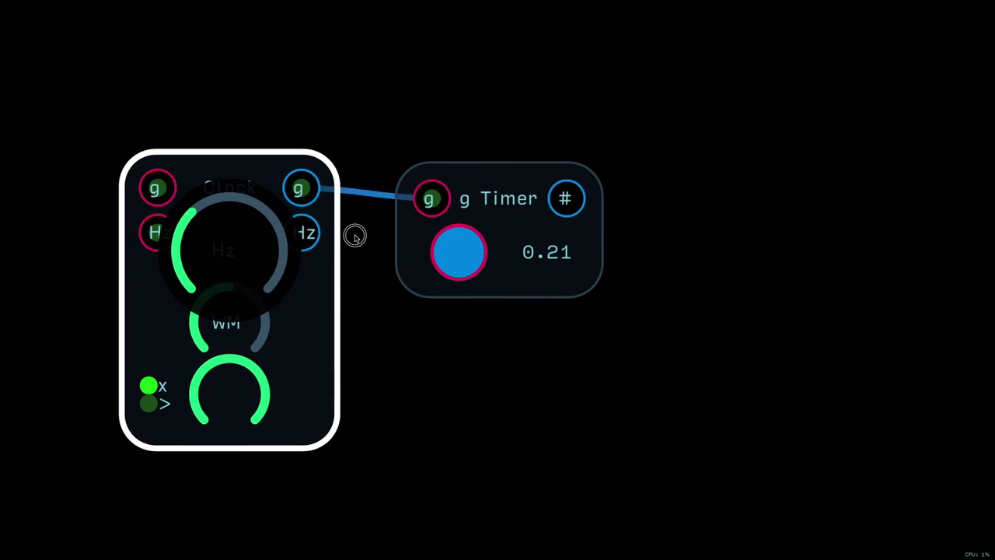
Duplicate the Clock onto the g Timer's output side and wire the # output to the copy's Hz input.
{"action": "key", "text": "ctrl+d"}
{"action": "left_click_drag", "start_coordinate": [284, 149], "coordinate": [718, 204]}
{"action": "left_click_drag", "start_coordinate": [577, 201], "coordinate": [662, 232]}
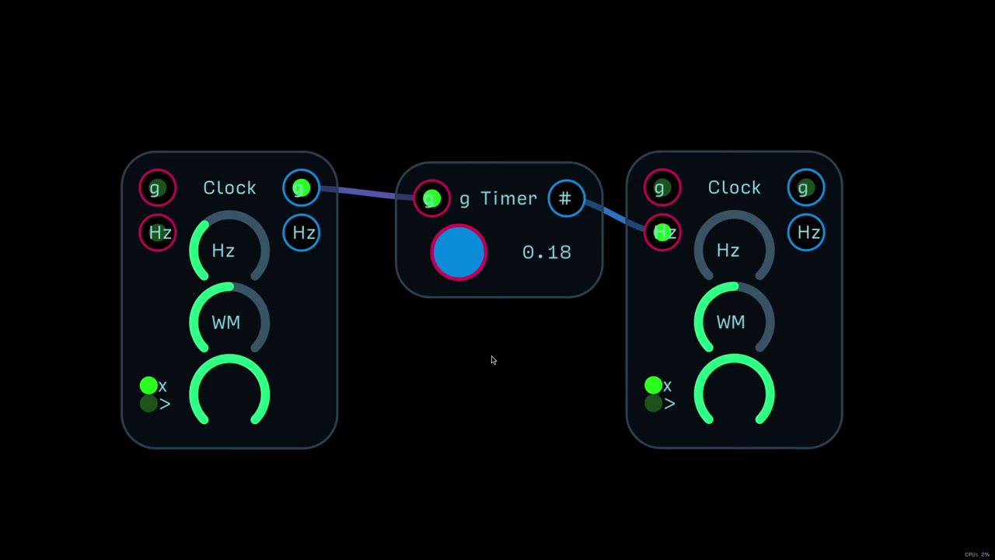
Move the first Clock level with the g Timer and lower its Hz knob to lengthen the timed gate.
{"action": "left_click_drag", "start_coordinate": [300, 306], "coordinate": [340, 318]}
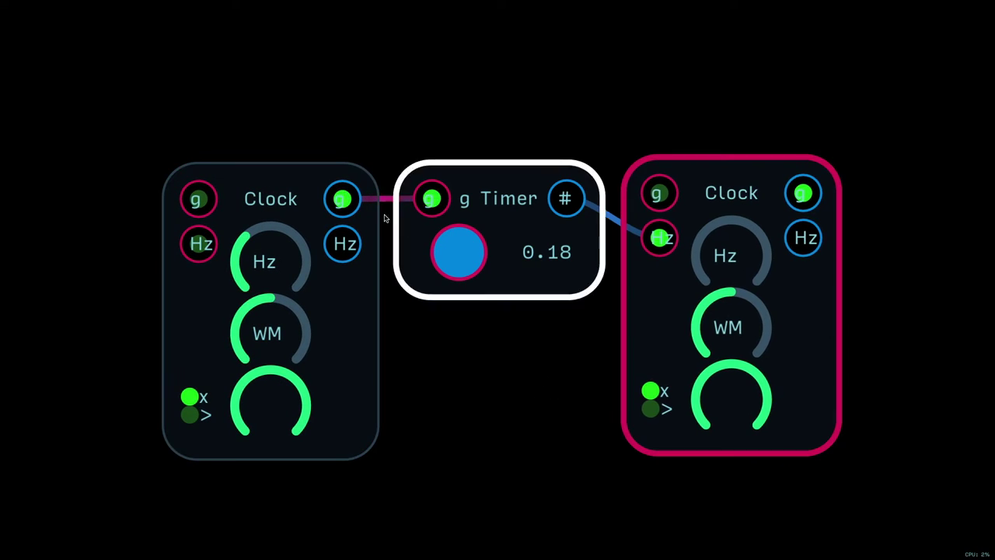
{"action": "left_click_drag", "start_coordinate": [226, 273], "coordinate": [200, 287]}
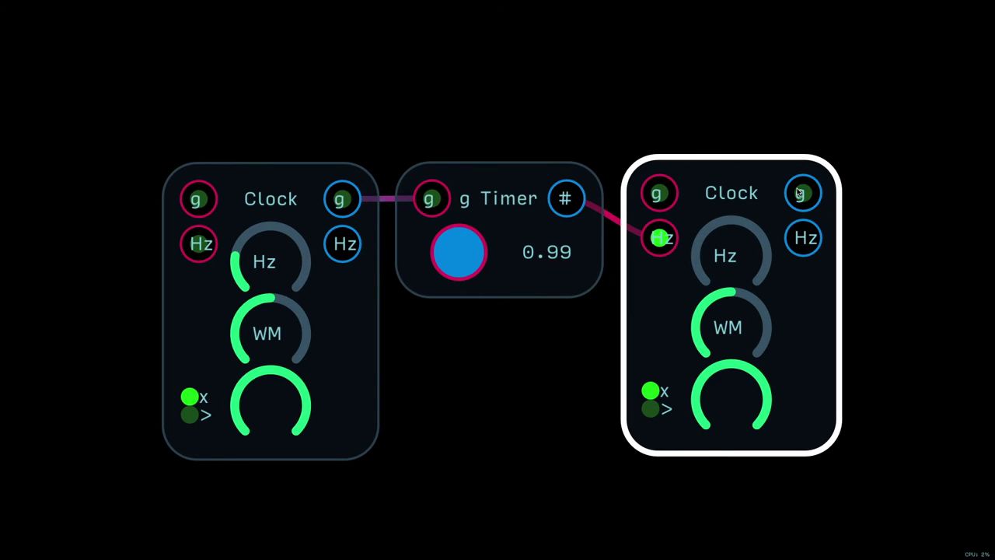
{"action": "left_click_drag", "start_coordinate": [272, 261], "coordinate": [225, 289]}
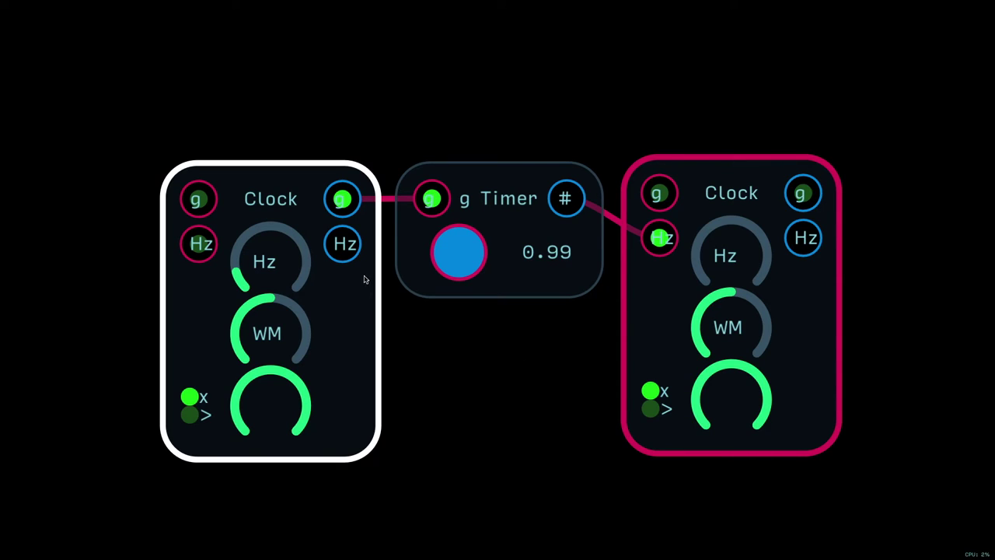
Connect the first Clock's gate to the second Clock's g input and show both Clocks' gates on two overlapping waveform displays.
{"action": "left_click", "coordinate": [721, 169]}
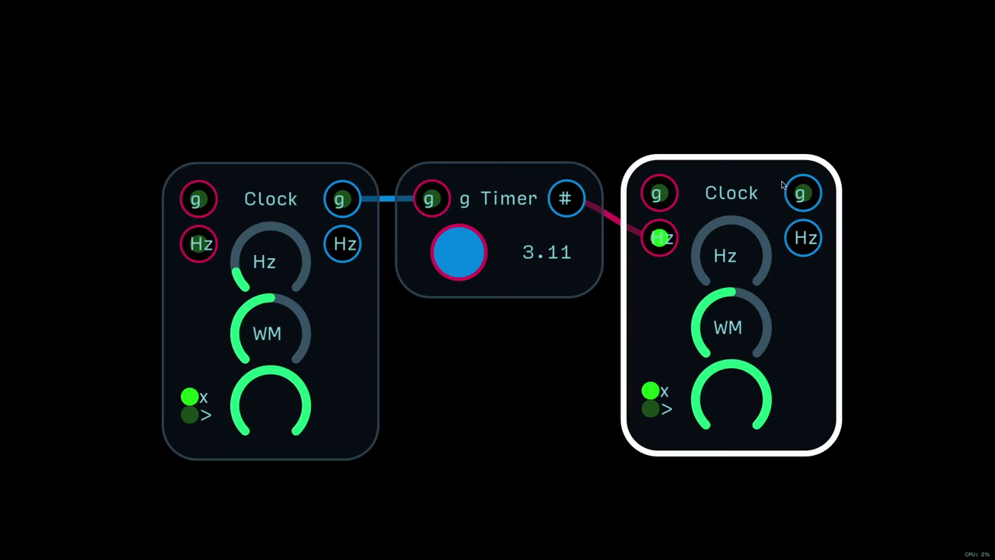
{"action": "left_click_drag", "start_coordinate": [789, 185], "coordinate": [199, 198]}
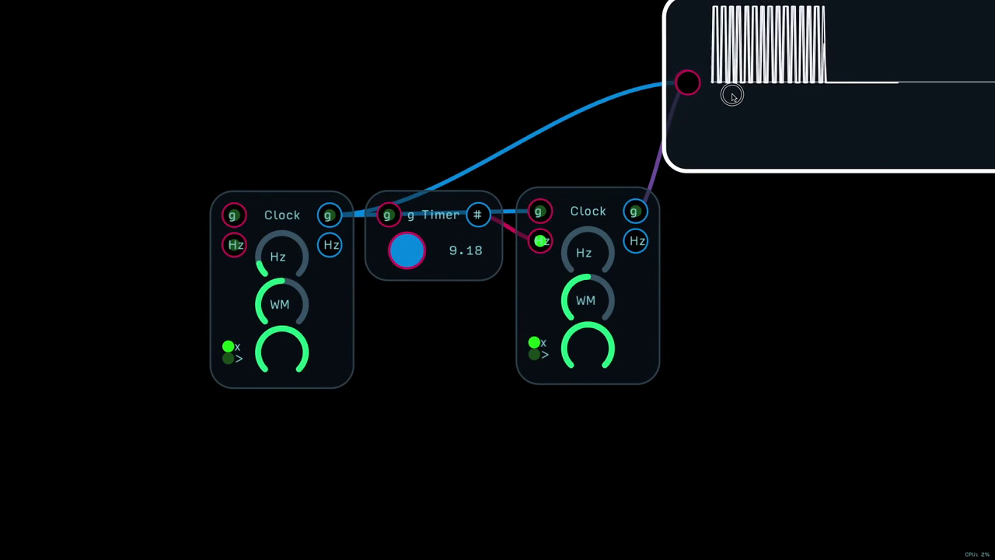
{"action": "left_click_drag", "start_coordinate": [733, 93], "coordinate": [732, 149]}
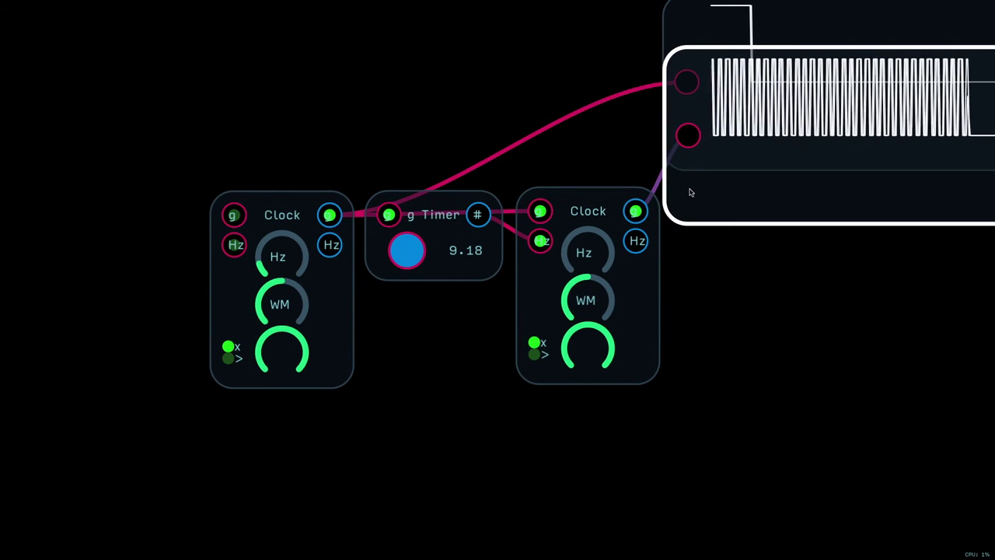
{"action": "left_click", "coordinate": [767, 231]}
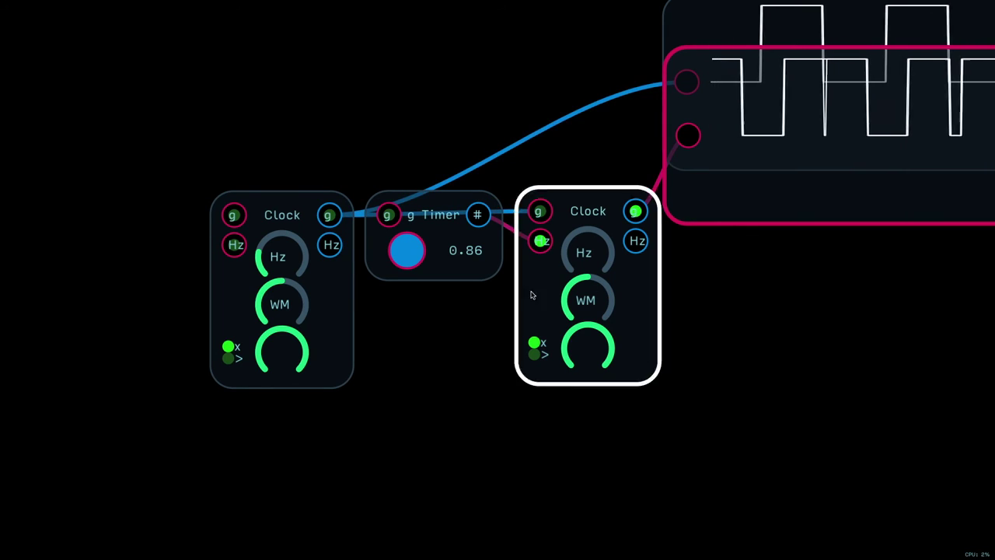
Lower the first Clock's Hz knob to compare both gate signals on the waveform displays.
{"action": "left_click_drag", "start_coordinate": [272, 253], "coordinate": [257, 269]}
{"action": "left_click", "coordinate": [184, 355]}
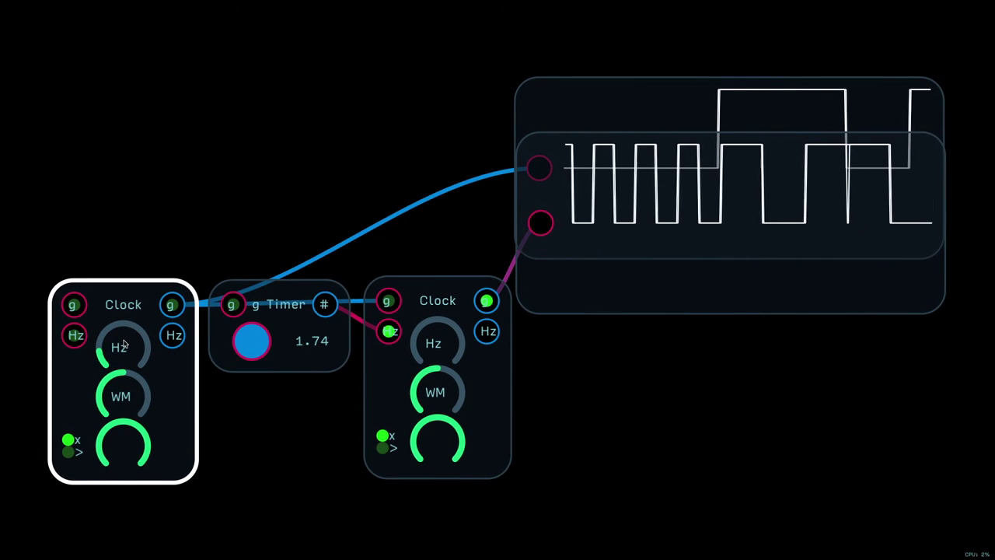
{"action": "left_click_drag", "start_coordinate": [689, 272], "coordinate": [686, 271]}
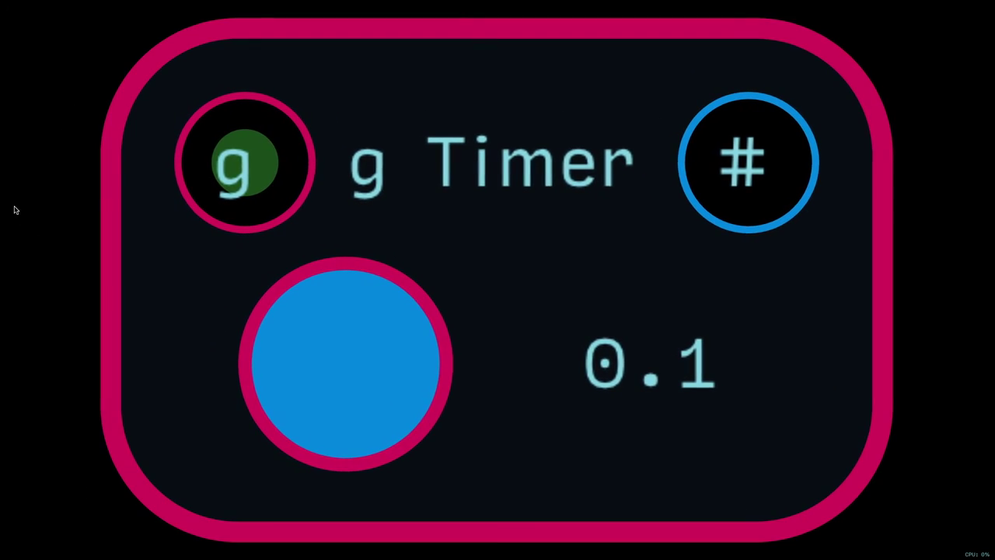
Open the g Timer patch's information dialog, enter the author's name and add the tag "Utility".
{"action": "left_click", "coordinate": [17, 78]}
{"action": "mouse_move", "coordinate": [116, 2]}
{"action": "left_click", "coordinate": [81, 6]}
{"action": "mouse_move", "coordinate": [80, 4]}
{"action": "left_click", "coordinate": [101, 73]}
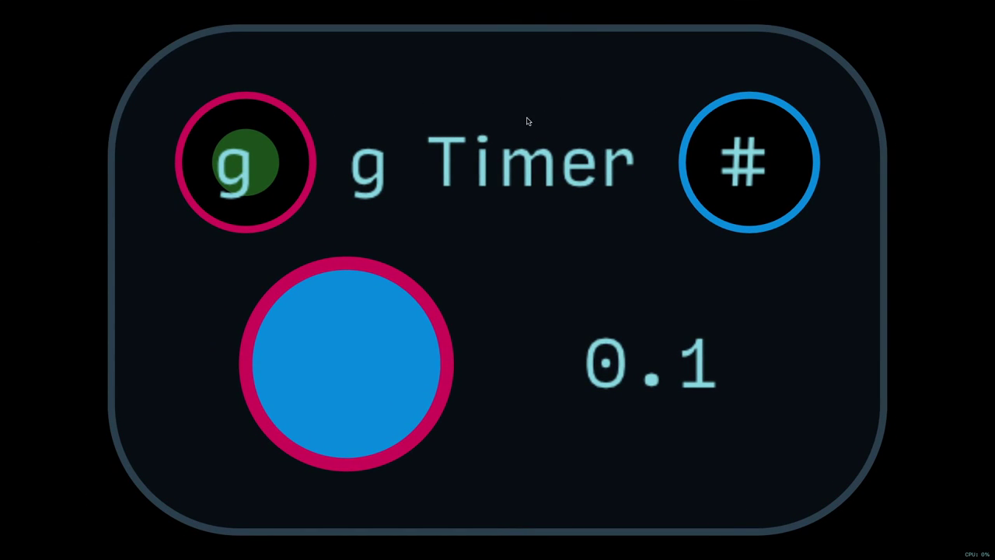
{"action": "type", "text": "Bimini Road"}
{"action": "key", "text": "Tab"}
{"action": "type", "text": "utility"}
{"action": "key", "text": "Tab"}
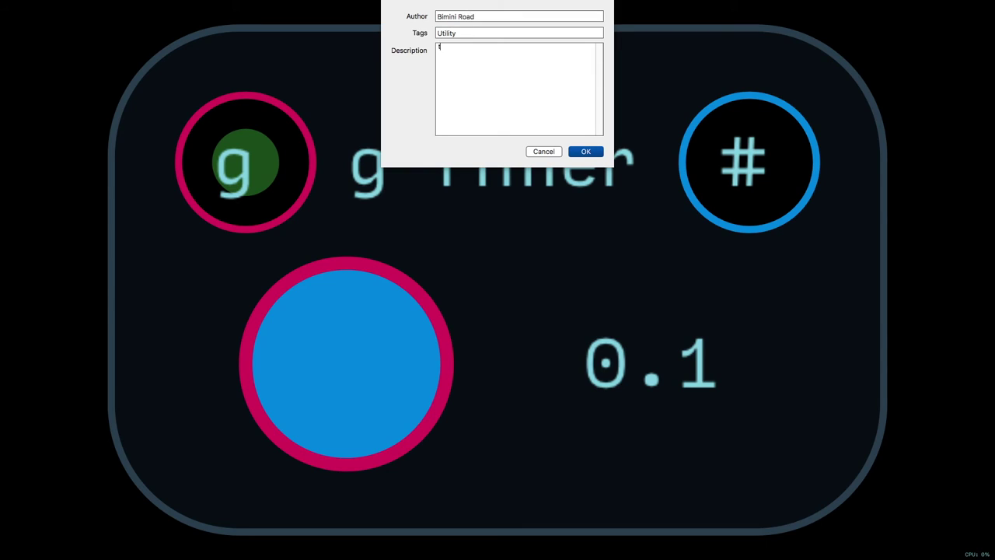
Write the patch description "The g Timer measures the high period of an incoming gate signal".
{"action": "type", "text": "the g"}
{"action": "key", "text": "BackSpace"}
{"action": "key", "text": "BackSpace"}
{"action": "key", "text": "BackSpace"}
{"action": "key", "text": "BackSpace"}
{"action": "key", "text": "BackSpace"}
{"action": "type", "text": "T"}
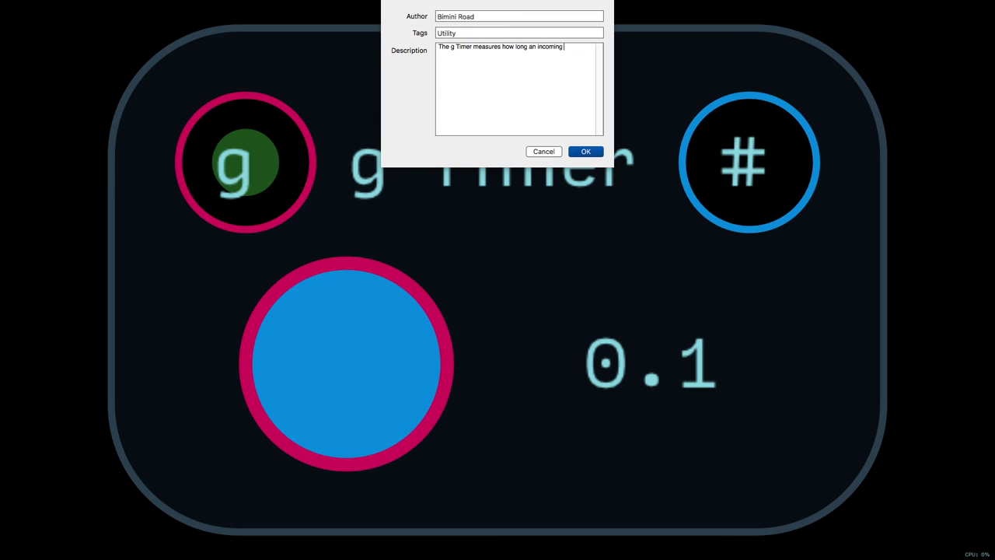
{"action": "type", "text": "gate signal"}
{"action": "left_click_drag", "start_coordinate": [530, 55], "coordinate": [503, 46]}
{"action": "type", "text": "the gate"}
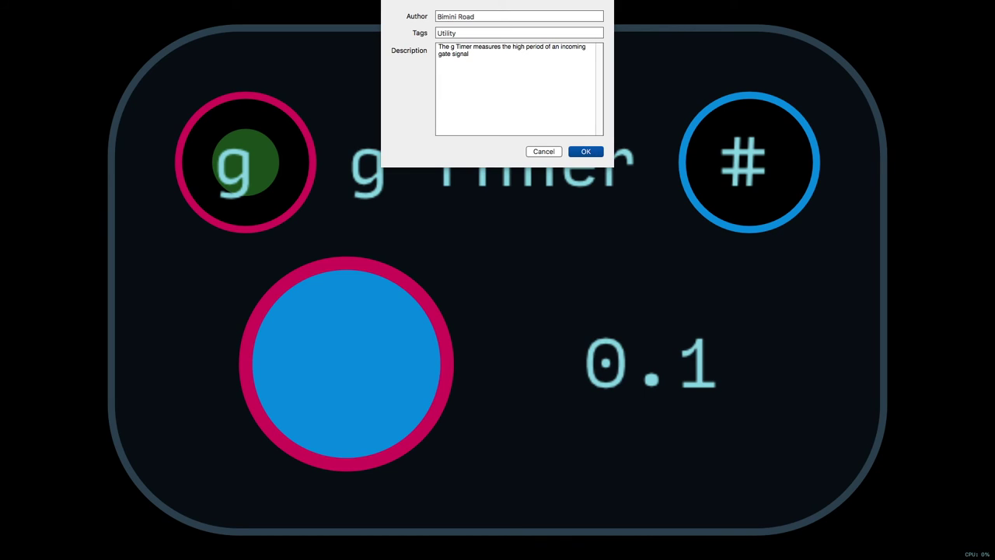